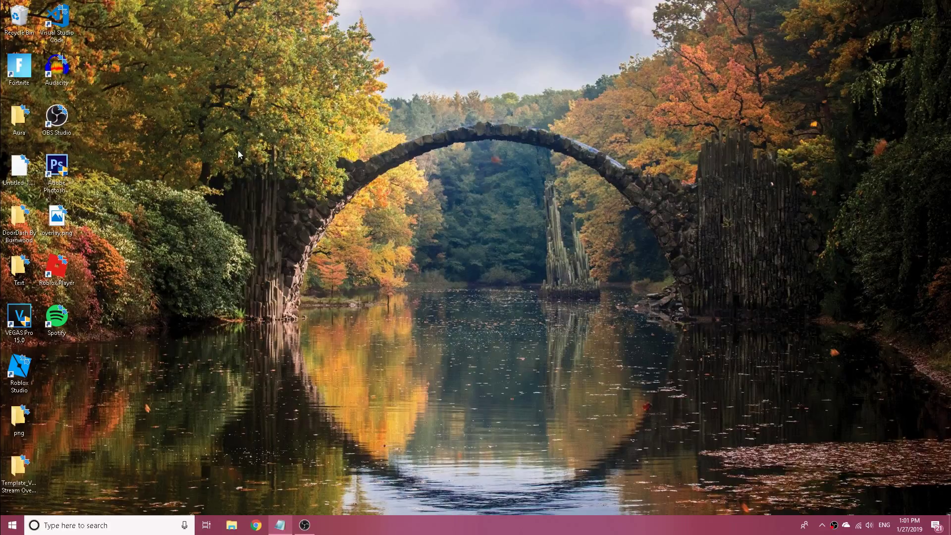
Open the Cortana search panel from the taskbar search box.
click(133, 524)
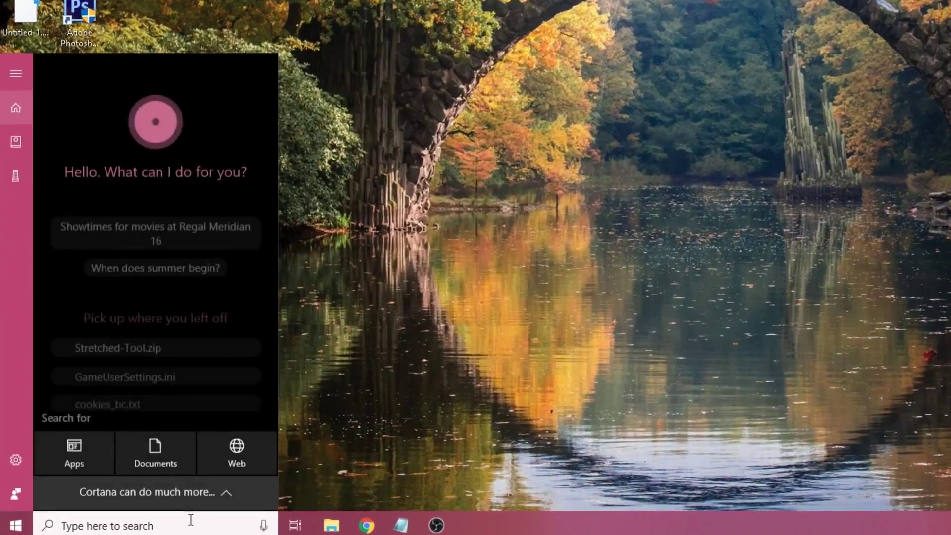
Search for Settings and turn Game bar recording On under Gaming.
text(settings)
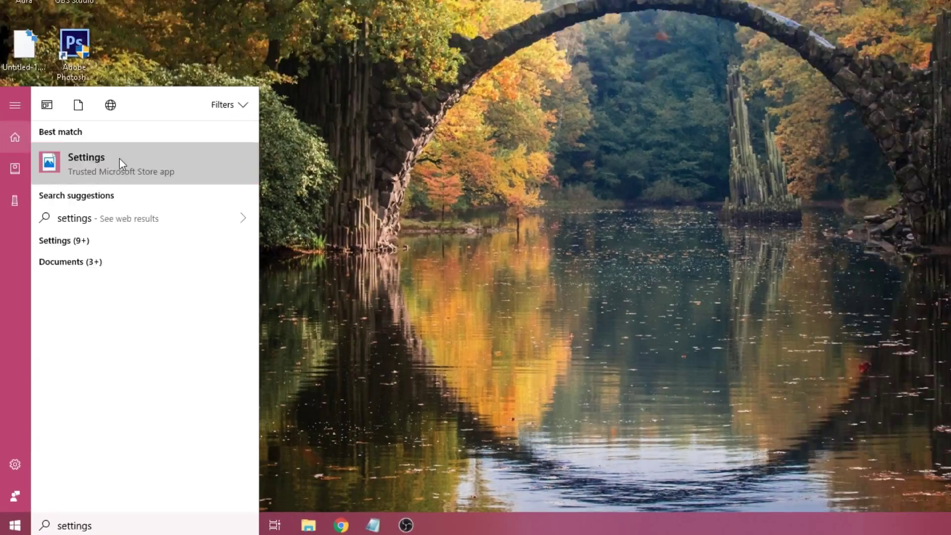
click(142, 87)
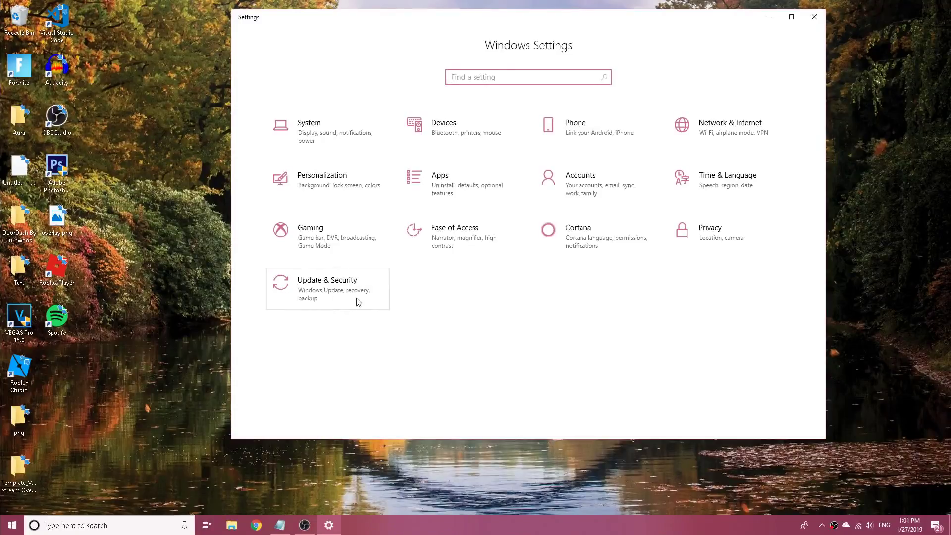
click(310, 236)
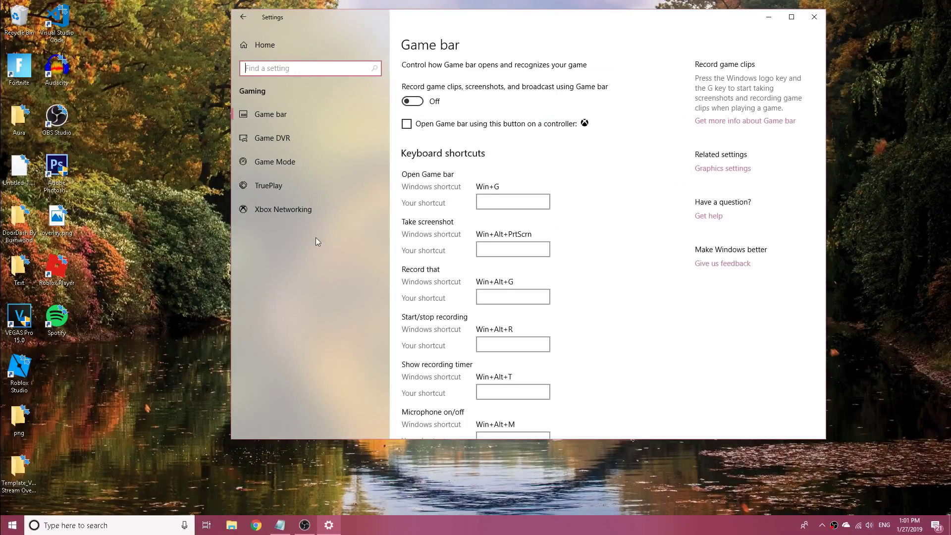
click(417, 102)
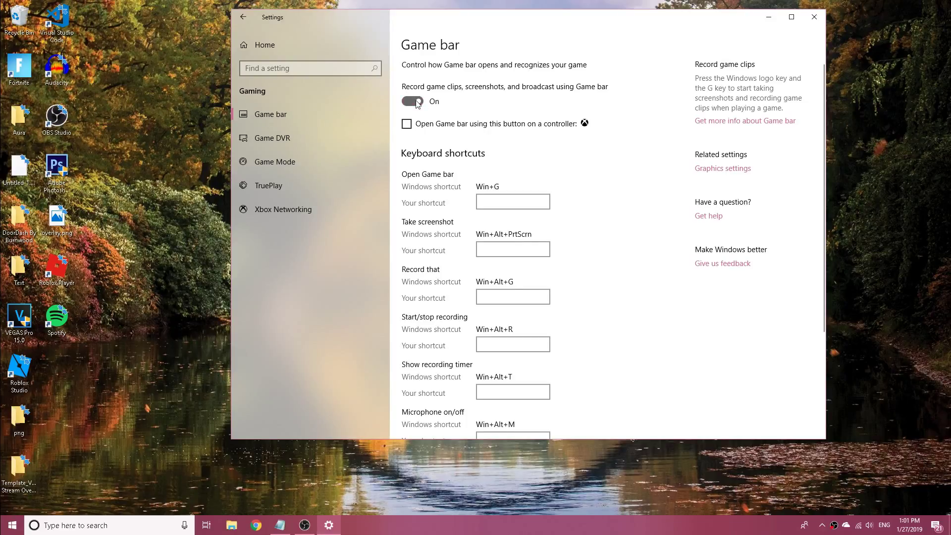
Leave Game DVR background recording Off and close Settings.
click(280, 138)
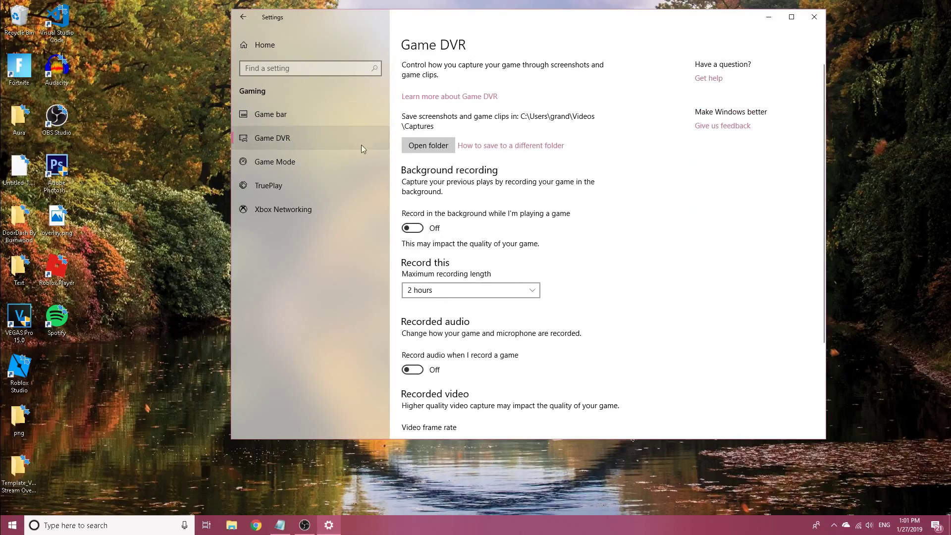
click(413, 228)
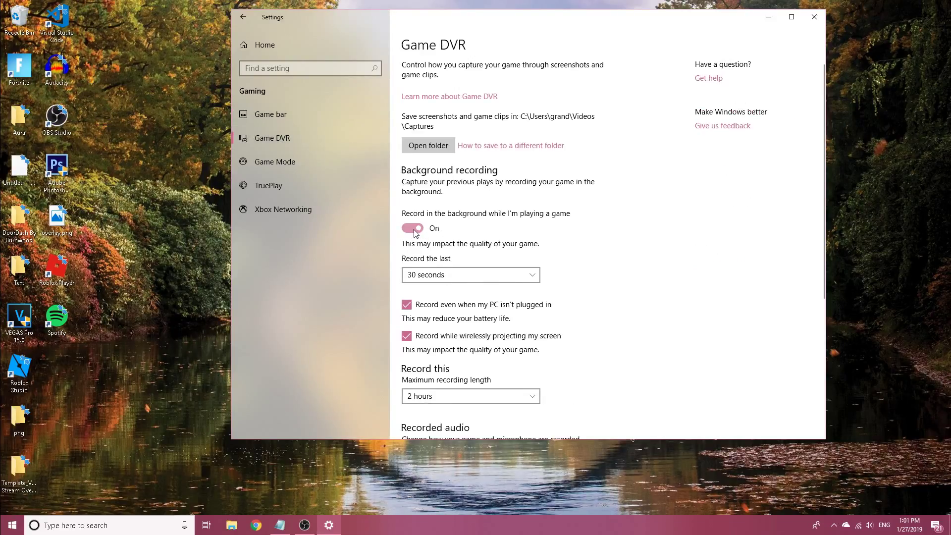
click(413, 229)
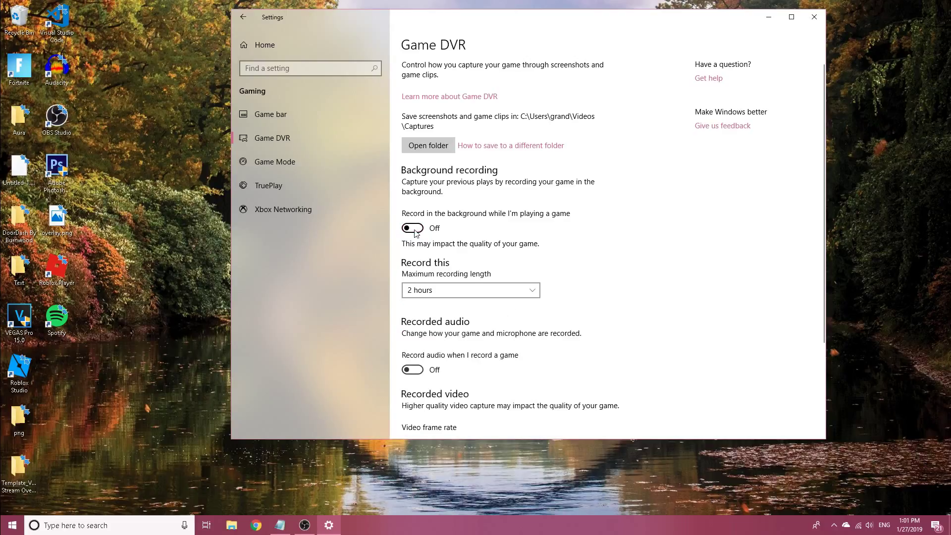
click(815, 20)
Search for Settings and go to Privacy > Background apps.
click(126, 525)
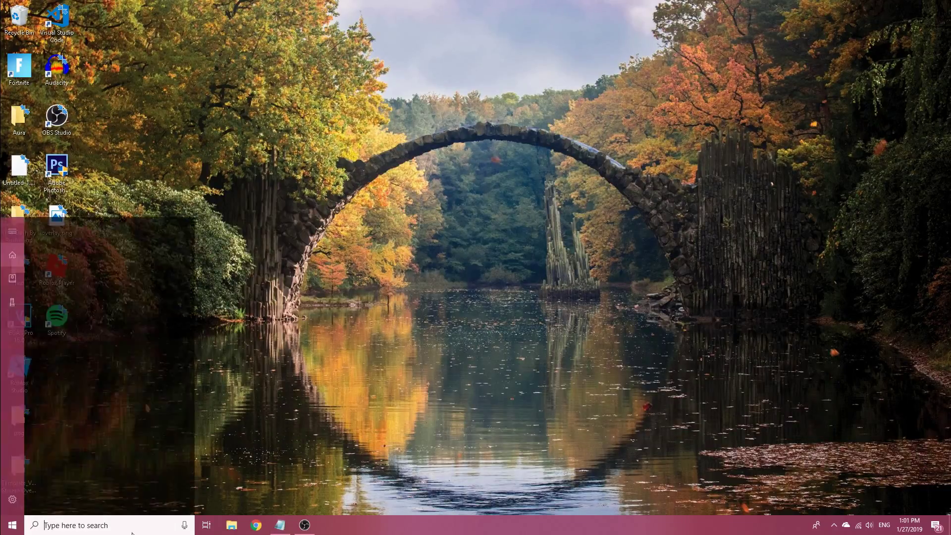
text(settings)
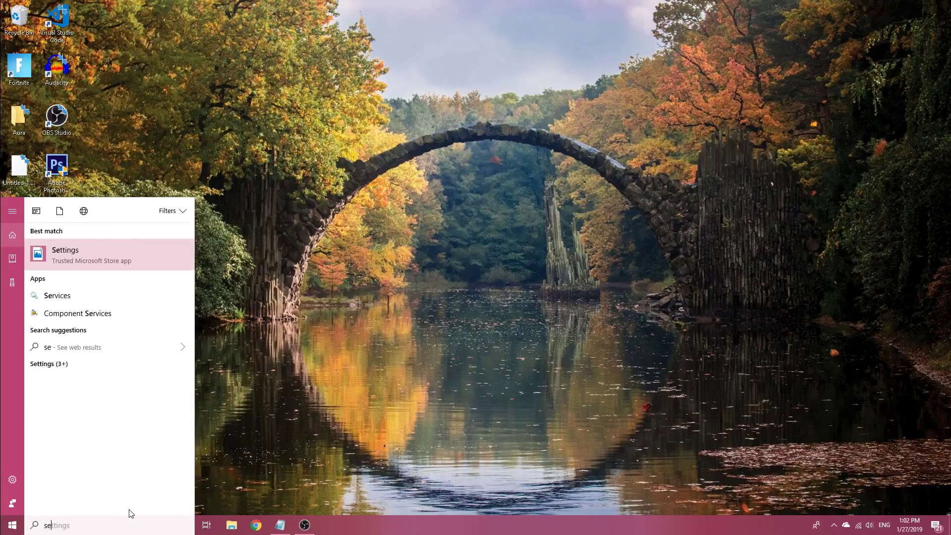
click(114, 247)
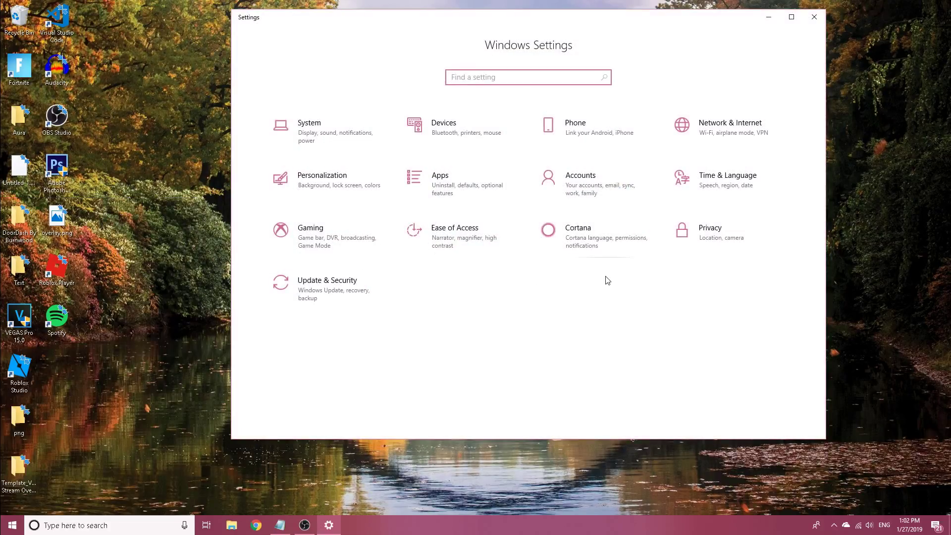
click(731, 239)
scroll(331, 255, down, 5)
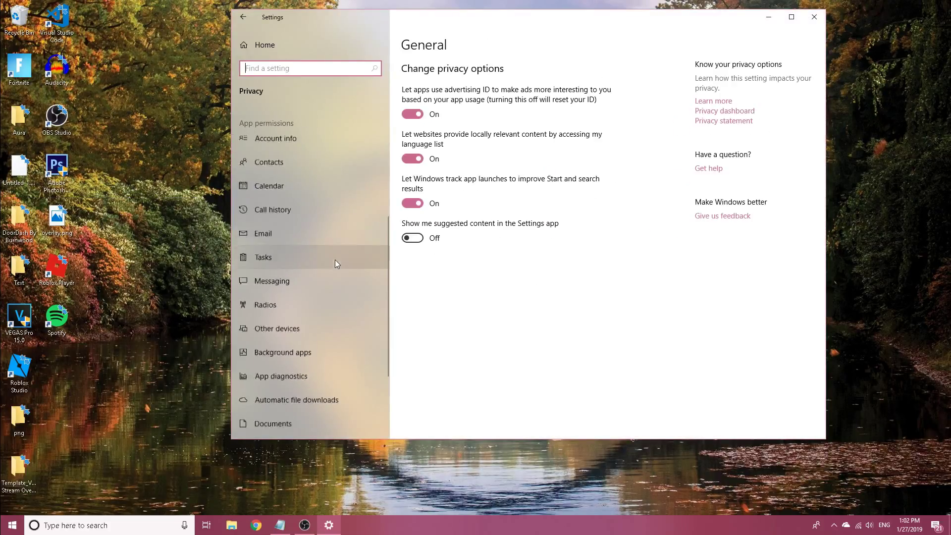
click(323, 331)
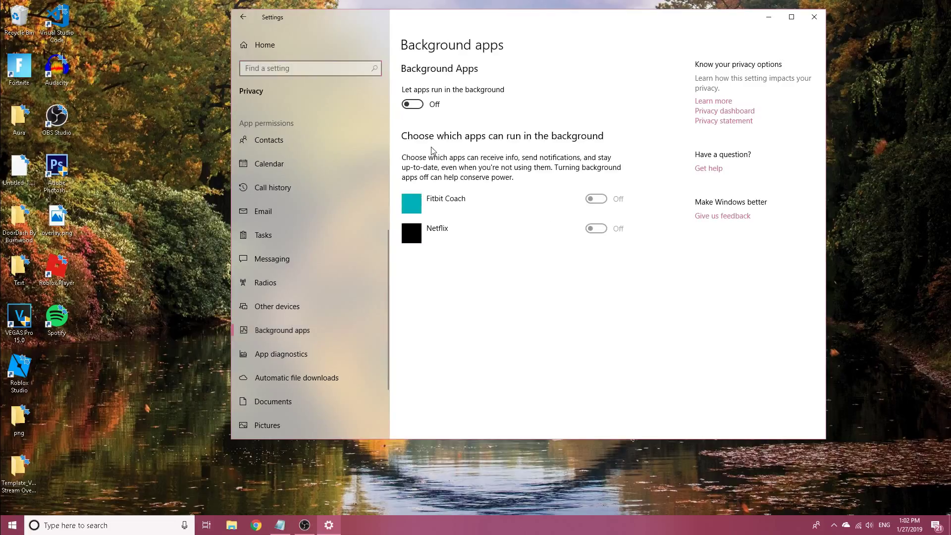
Keep 'Let apps run in the background' Off, then go to the System settings.
click(413, 104)
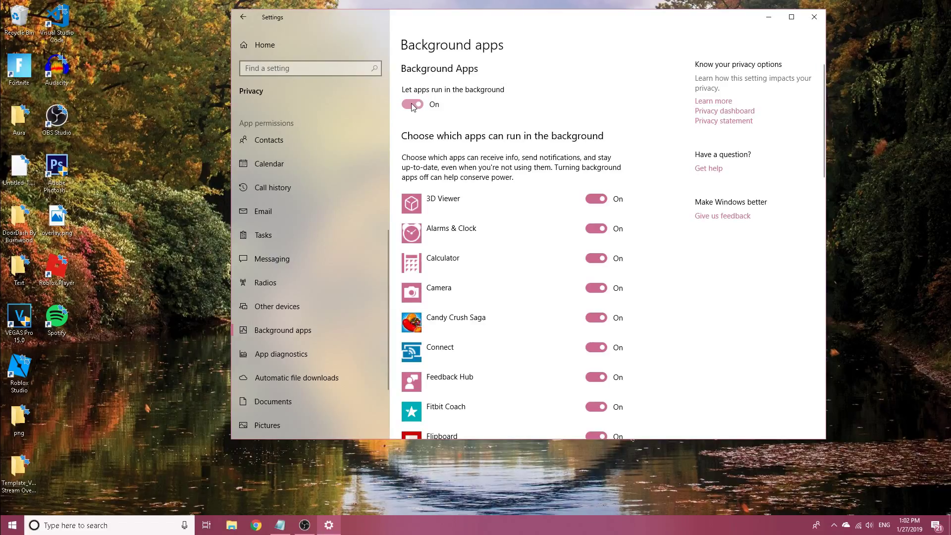
scroll(490, 171, down, 12)
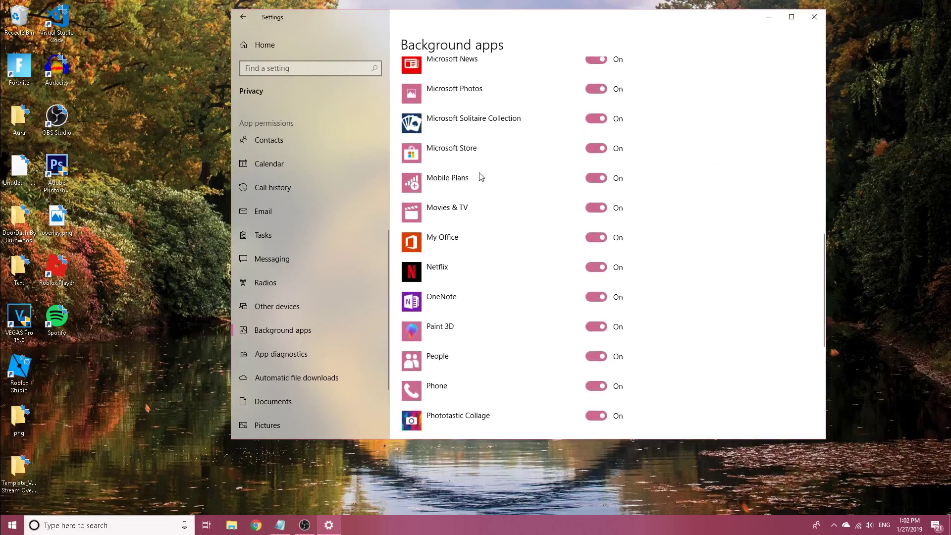
scroll(480, 177, up, 2)
scroll(480, 177, up, 3)
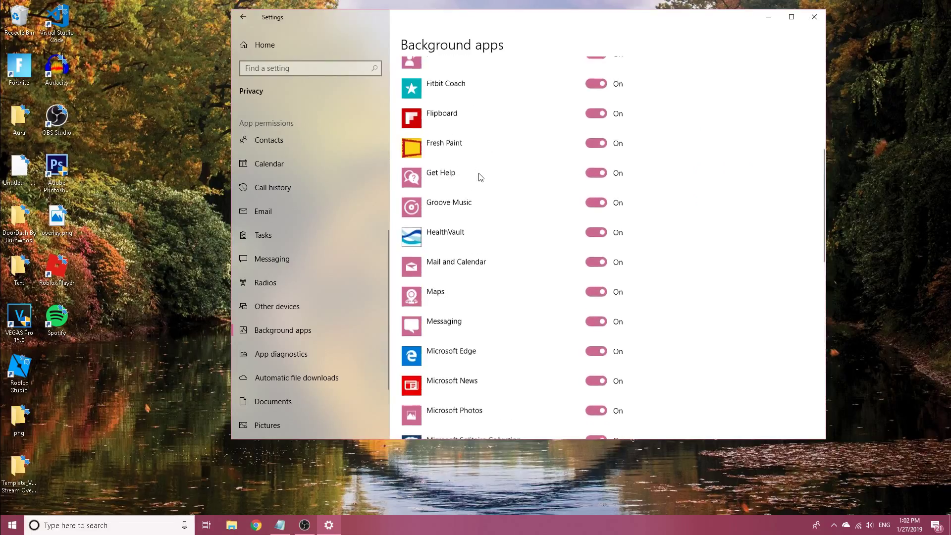
scroll(471, 189, up, 3)
scroll(471, 189, up, 4)
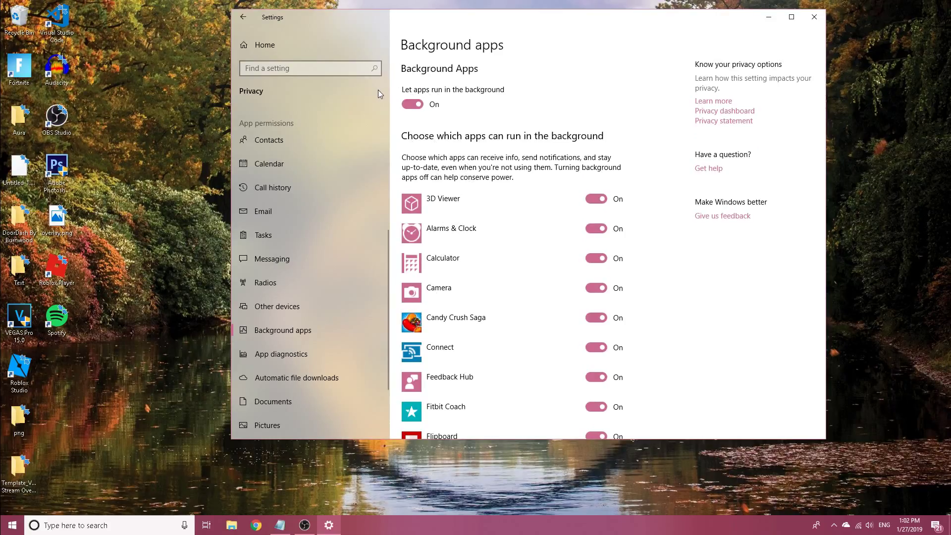
click(416, 105)
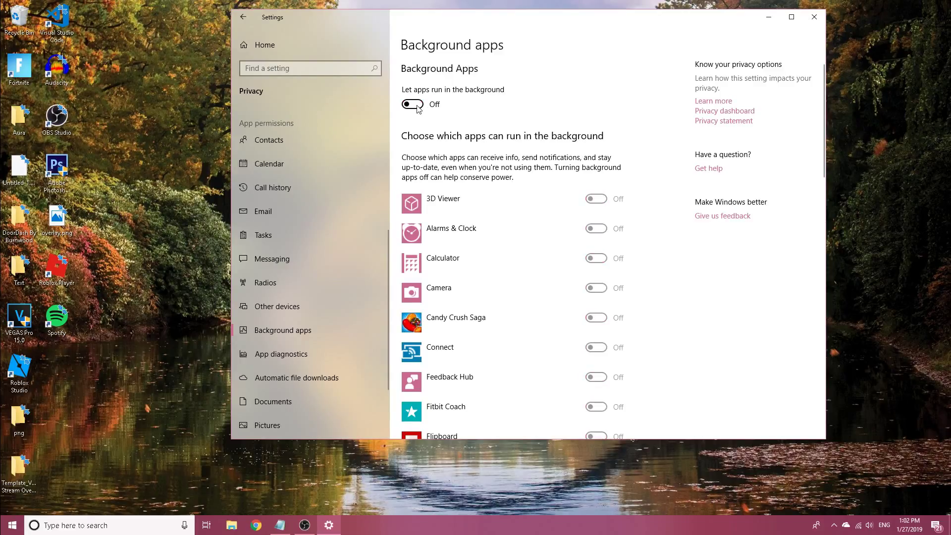
click(243, 18)
click(329, 135)
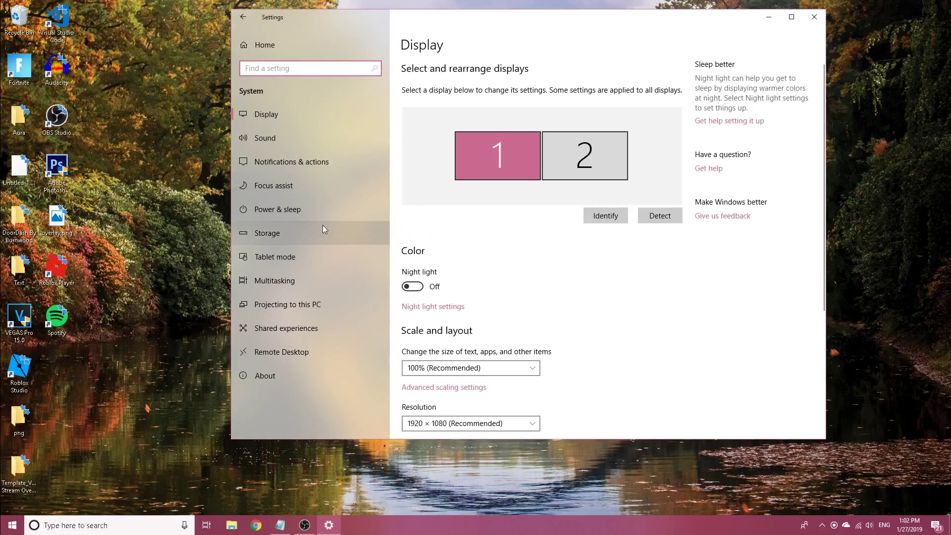
Select the High performance power plan in Power Options, then close Power Options and Settings.
click(293, 209)
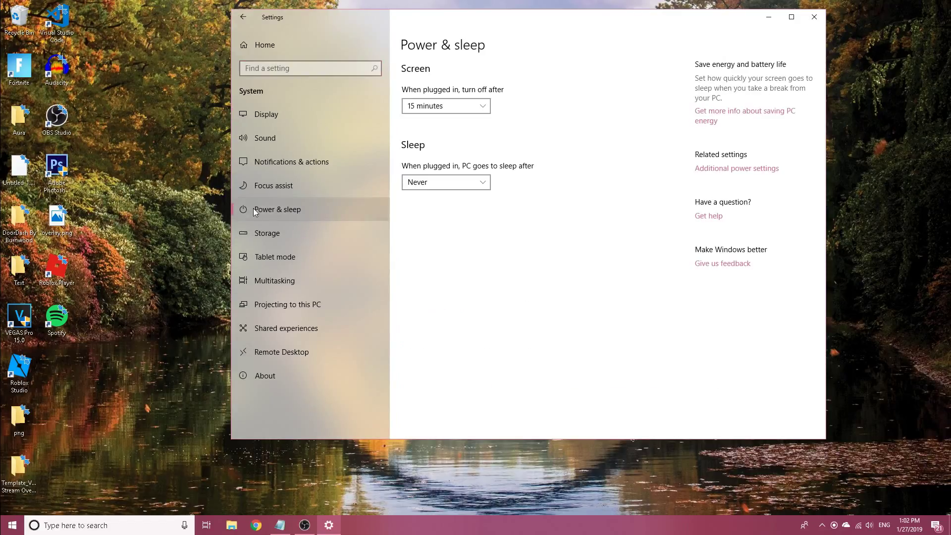
click(716, 171)
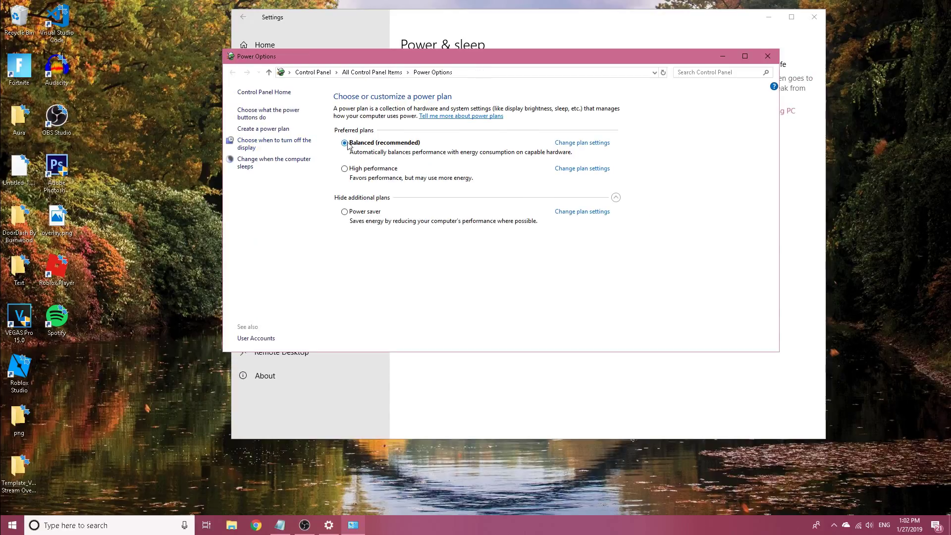
click(352, 169)
click(616, 198)
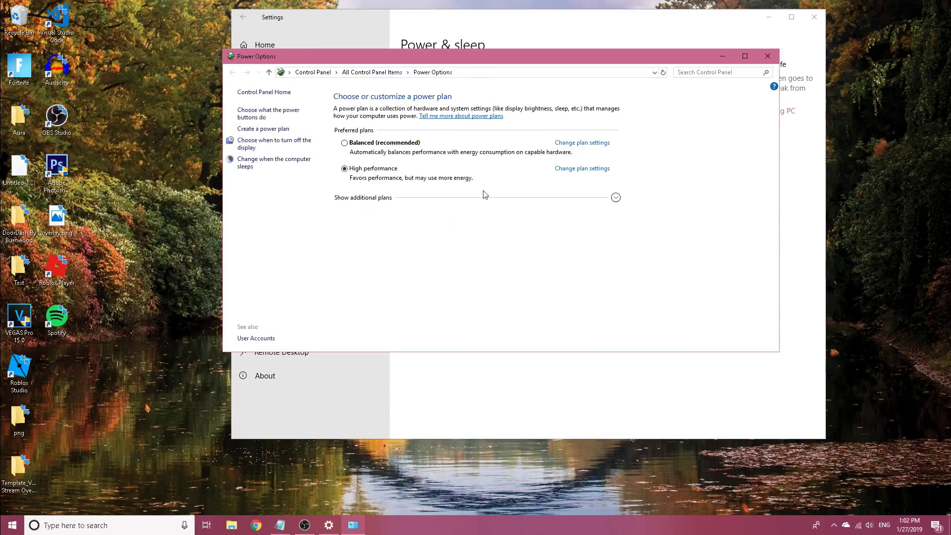
click(616, 198)
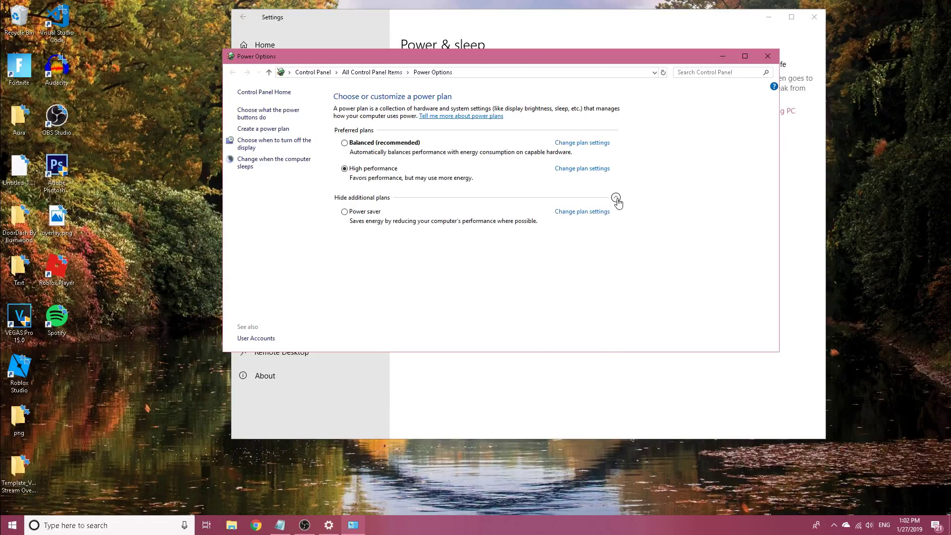
click(767, 56)
click(814, 17)
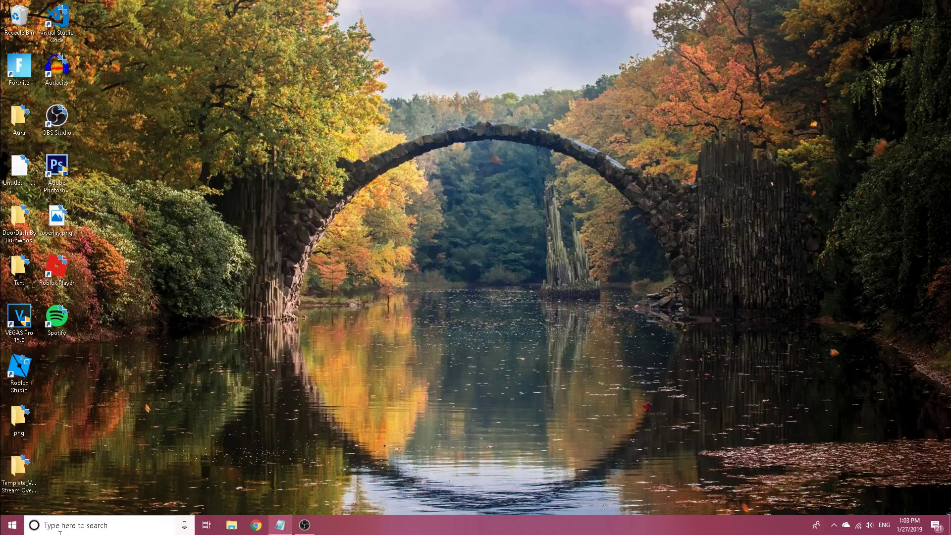
Set Visual Effects in Advanced system settings to 'Adjust for best performance' and confirm.
click(85, 528)
text(adva)
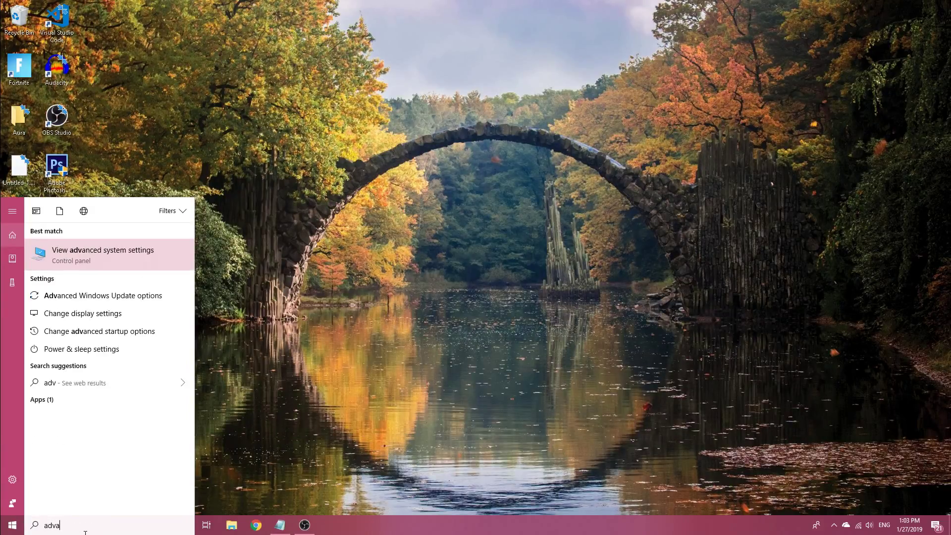
text(nced system)
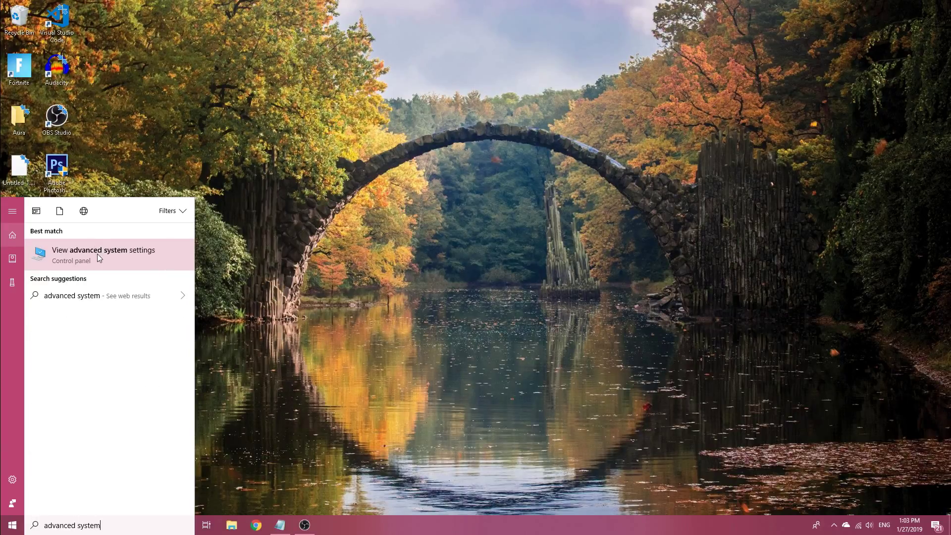
key(Return)
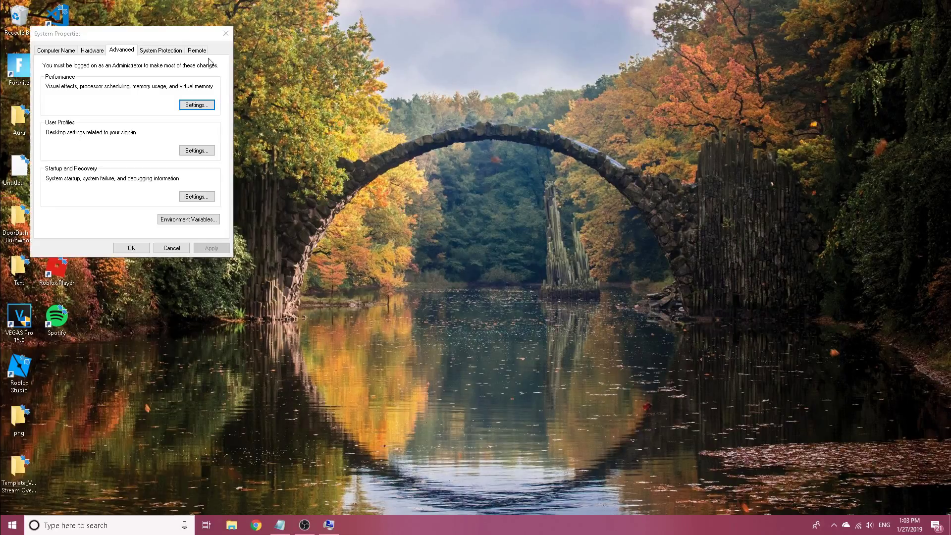
drag(144, 39, 515, 163)
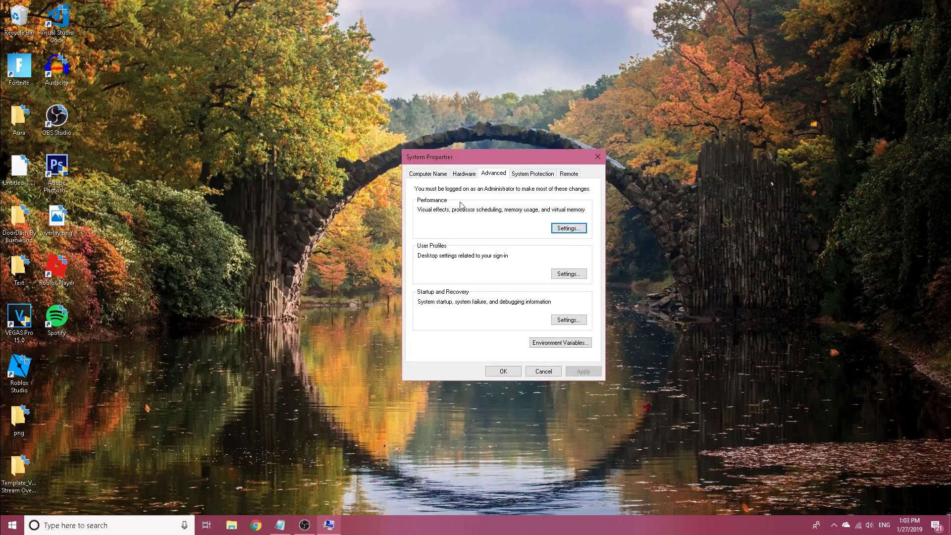
click(569, 229)
drag(488, 196, 470, 133)
click(416, 186)
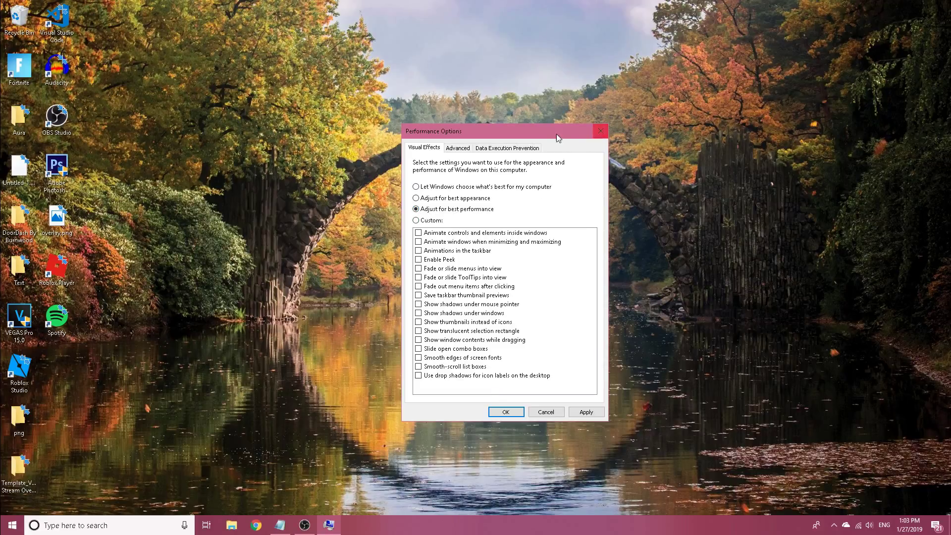
mouse_move(556, 138)
mouse_down()
mouse_move(374, 135)
mouse_move(555, 139)
mouse_up()
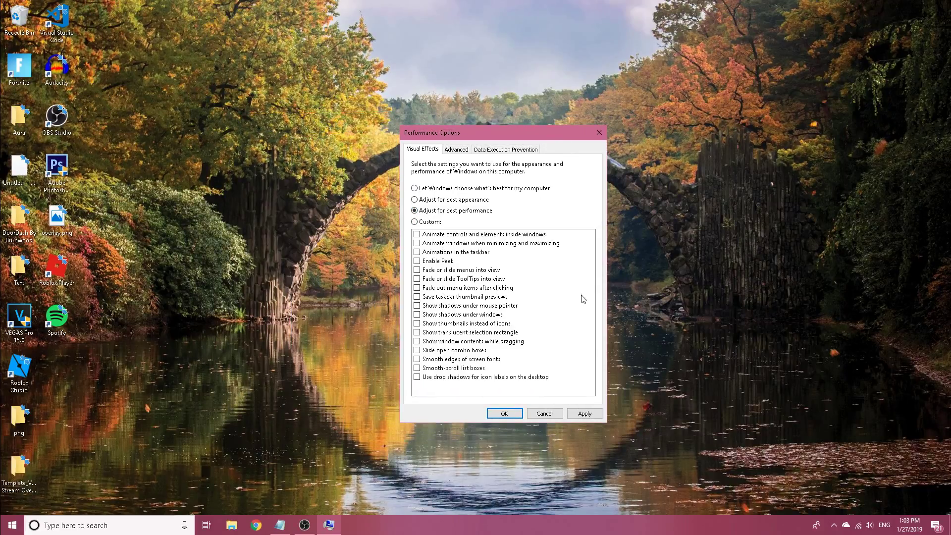
click(599, 132)
Close System Properties and bring up Chrome's advanced System settings.
click(596, 157)
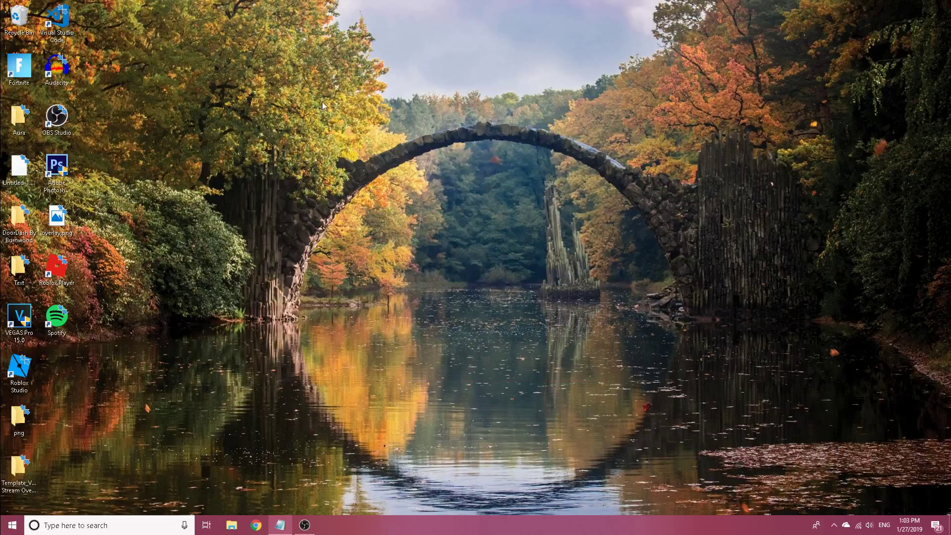
drag(167, 255, 589, 352)
mouse_move(278, 144)
mouse_down()
mouse_move(630, 311)
mouse_move(337, 130)
mouse_move(624, 284)
mouse_move(739, 370)
mouse_move(732, 375)
mouse_up()
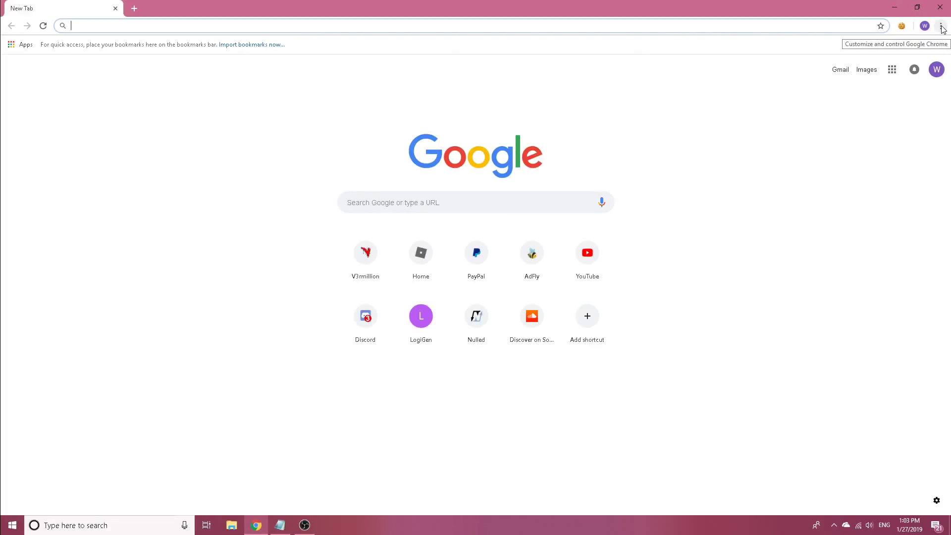
click(941, 28)
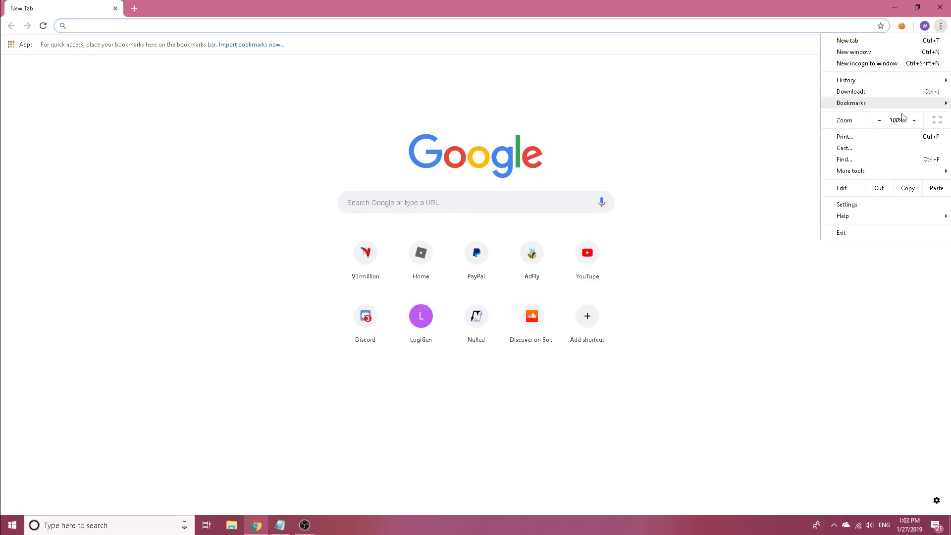
click(875, 206)
scroll(515, 211, down, 7)
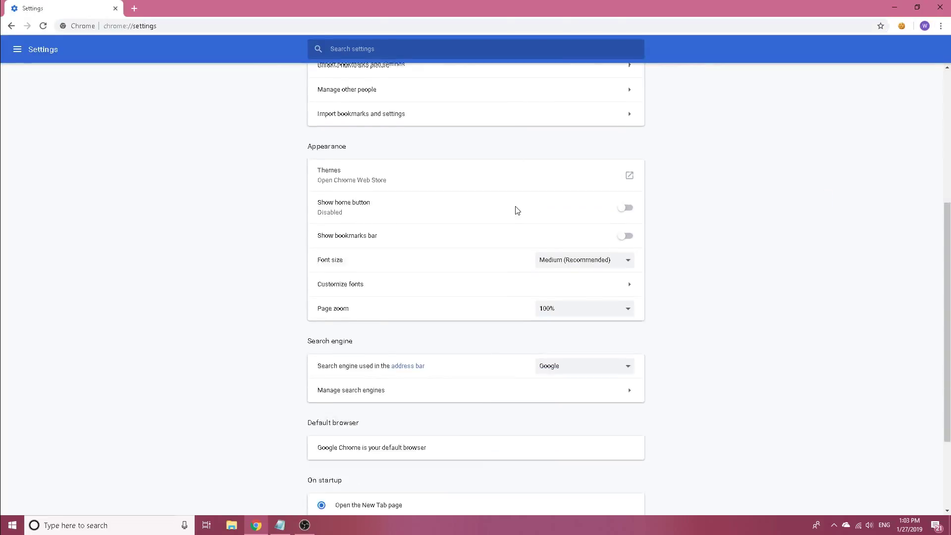
click(471, 477)
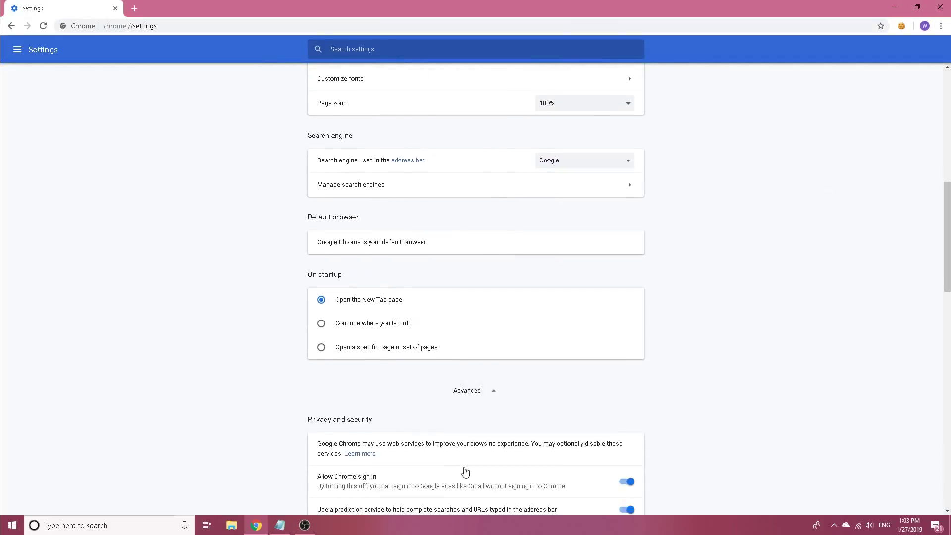
scroll(372, 407, down, 15)
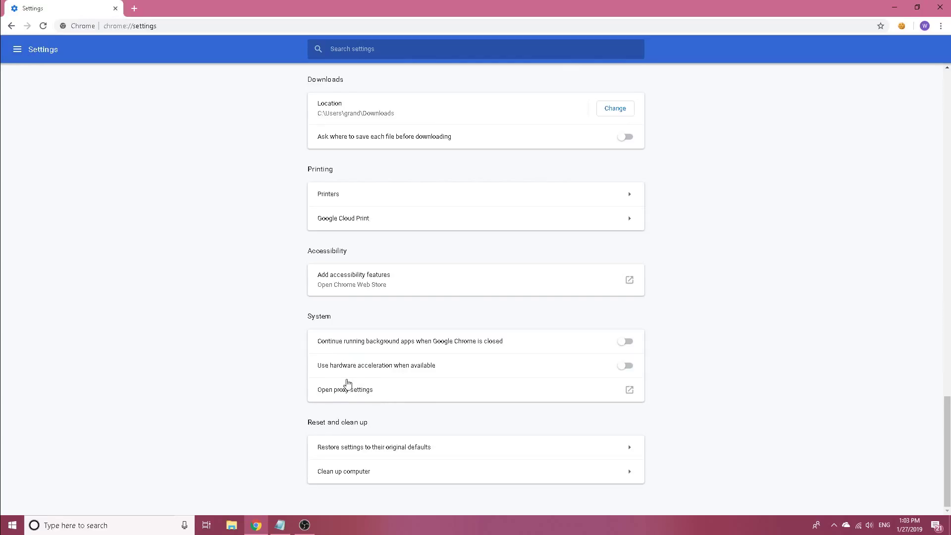
Leave Chrome's hardware acceleration and background apps both Off, then close the settings tab.
click(626, 366)
click(626, 341)
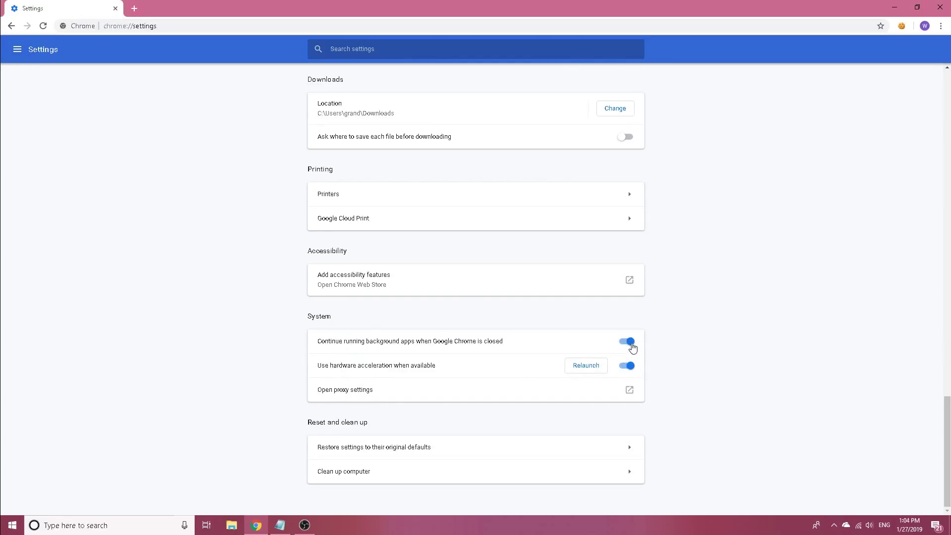
click(627, 342)
click(626, 365)
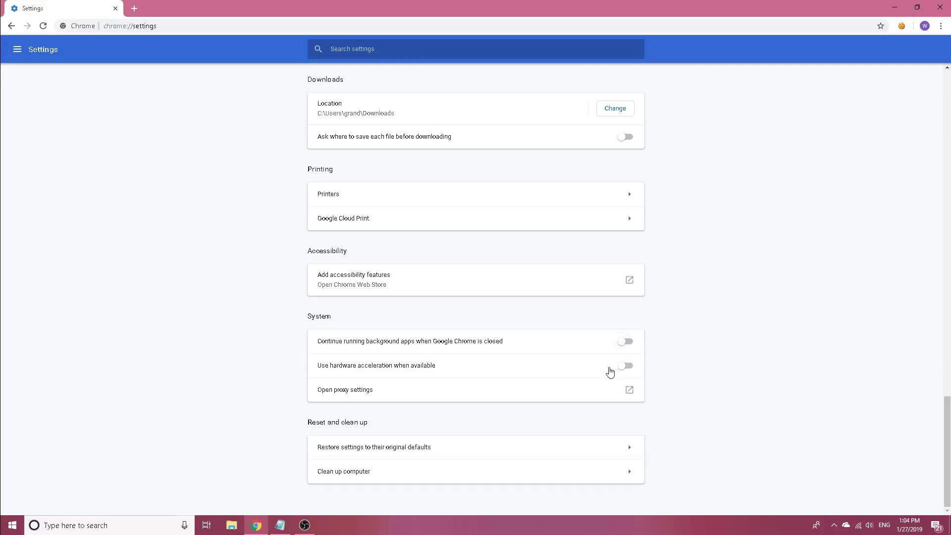
click(114, 9)
Launch Discord and go to User Settings > Appearance.
click(89, 525)
text(discord)
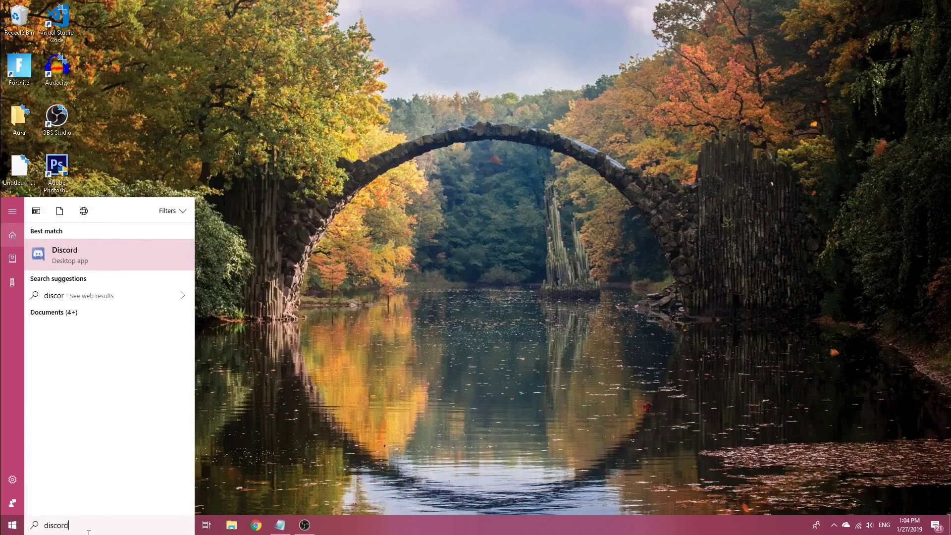
click(98, 259)
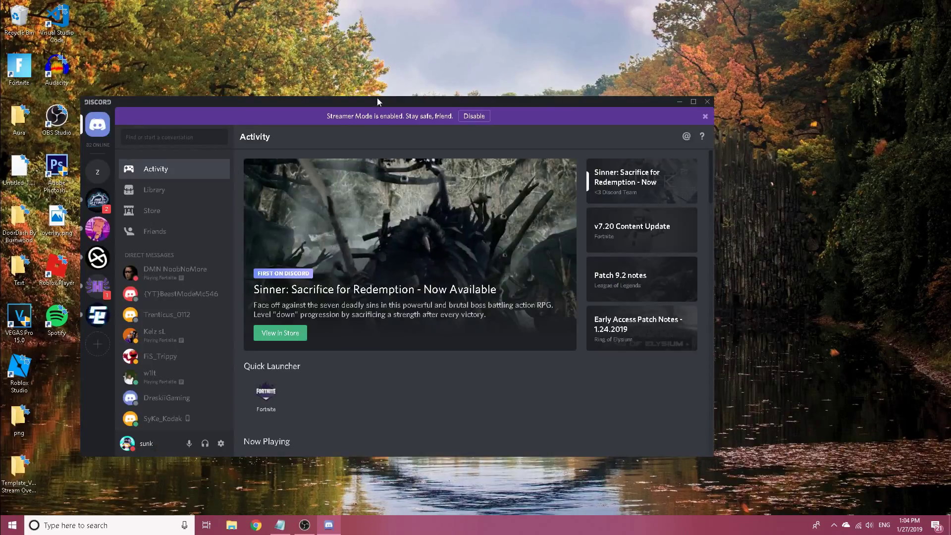
drag(383, 102, 452, 77)
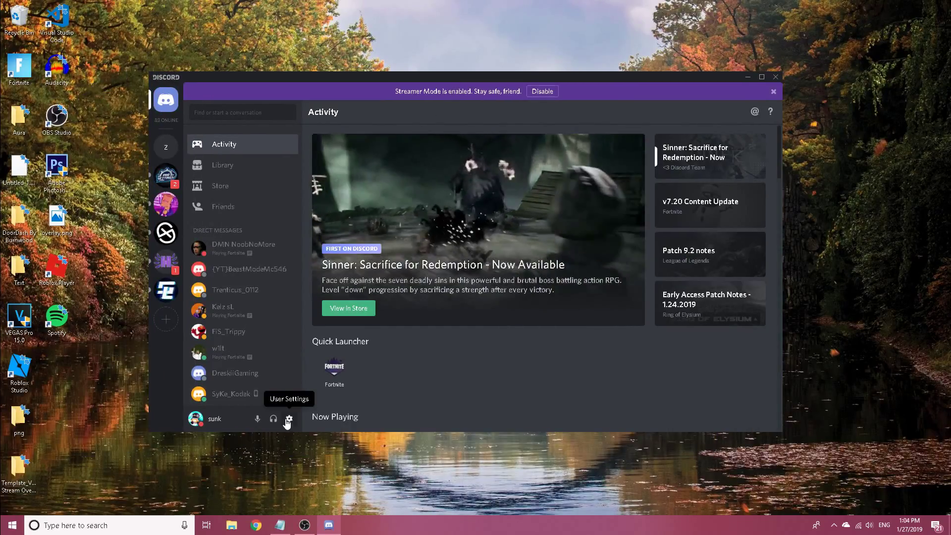
click(288, 419)
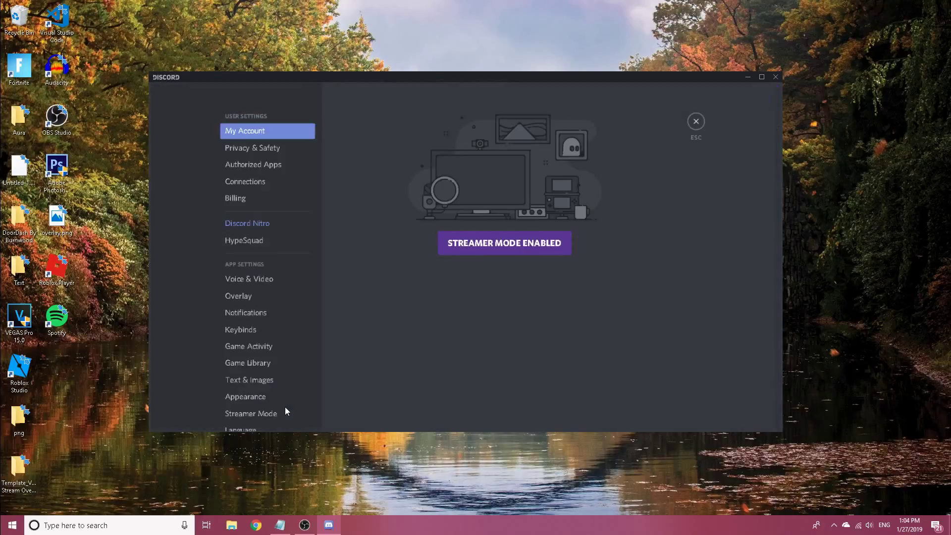
click(246, 397)
scroll(551, 322, down, 10)
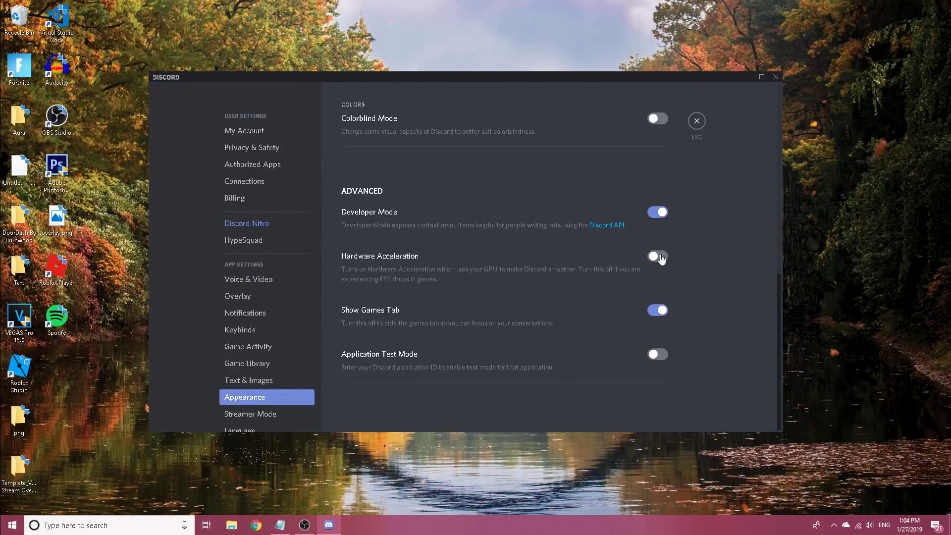
Keep Discord's Hardware Acceleration Off, cancelling the relaunch prompt.
click(657, 256)
click(493, 287)
click(662, 259)
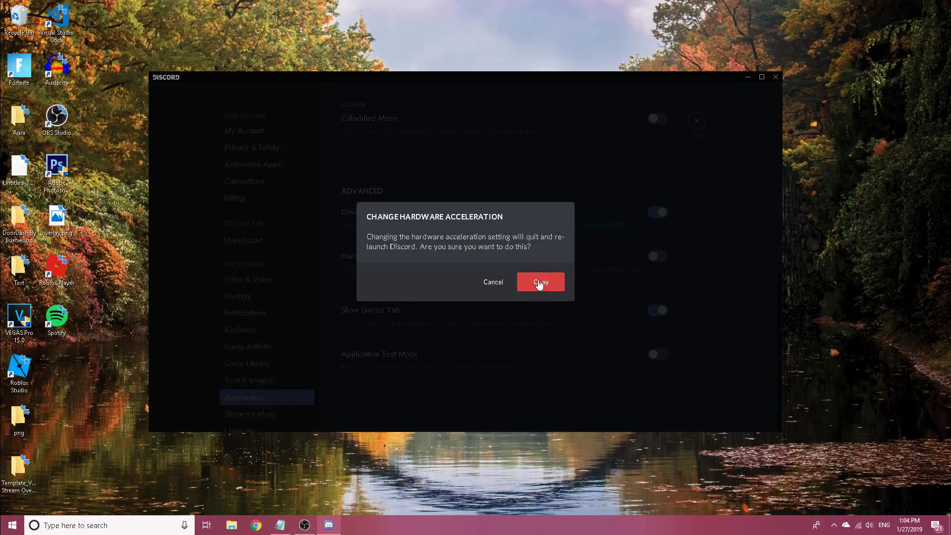
click(663, 261)
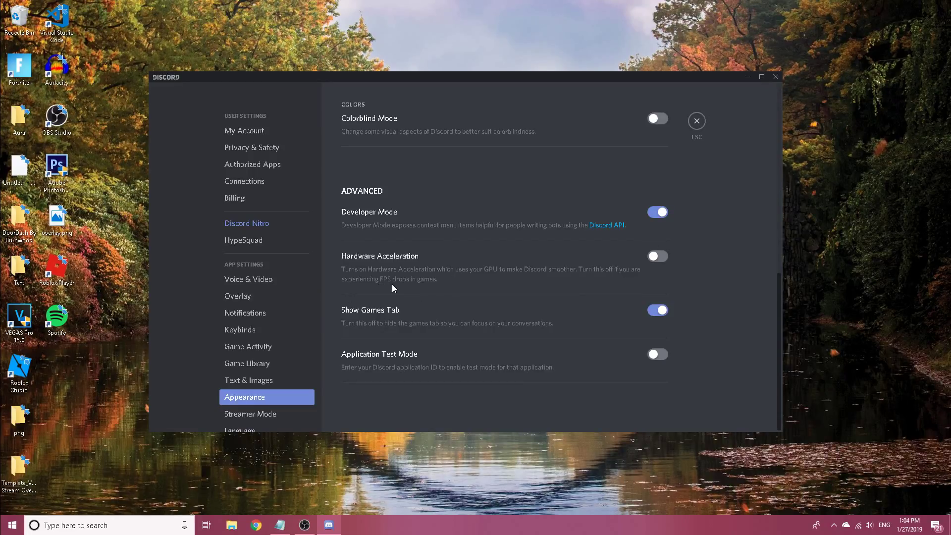
Close Discord and browse File Explorer from %appdata to AppData\Local\FortniteGame\Saved\Crashes.
click(774, 78)
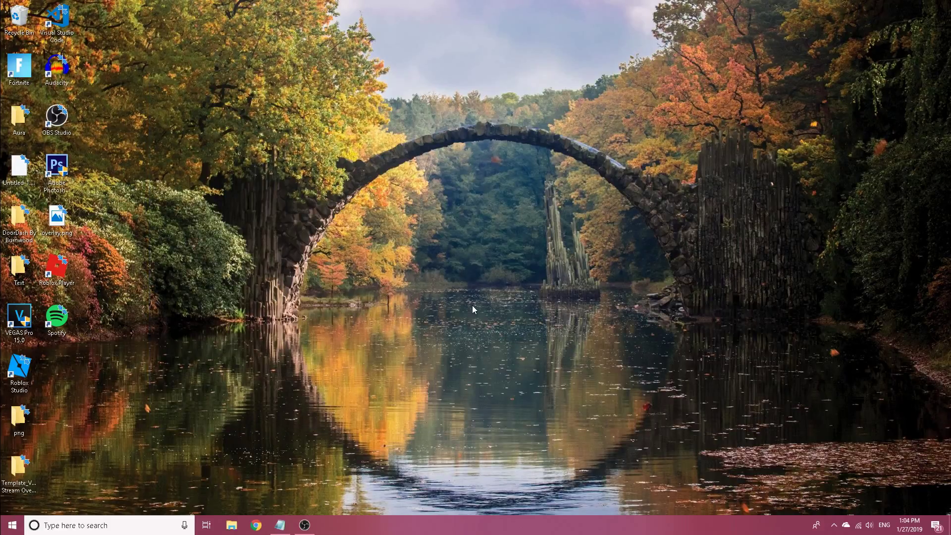
click(231, 526)
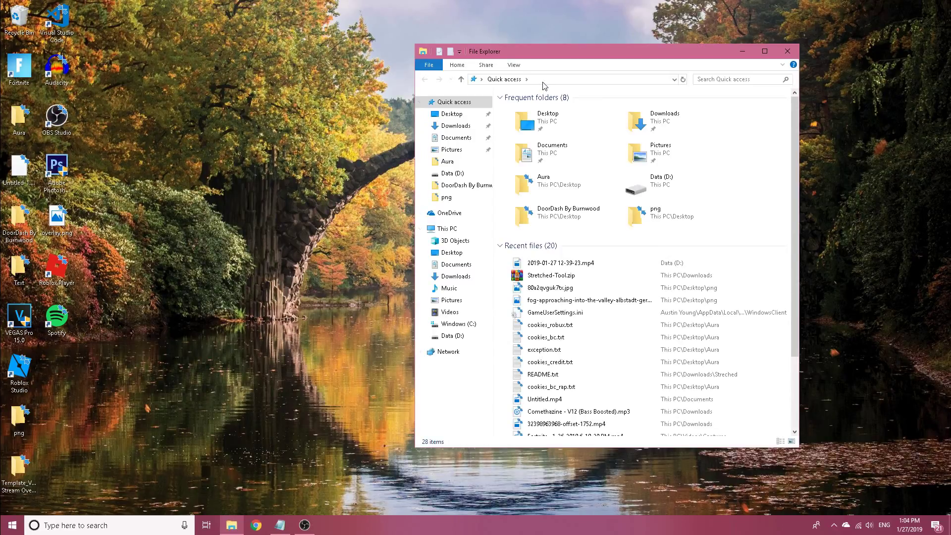
click(570, 80)
text(%a)
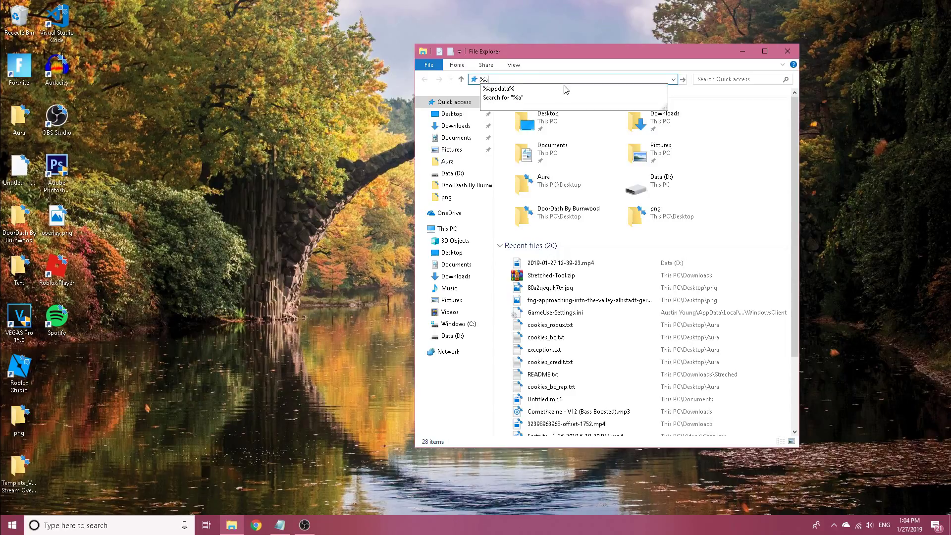
text(ppdata%)
key(Return)
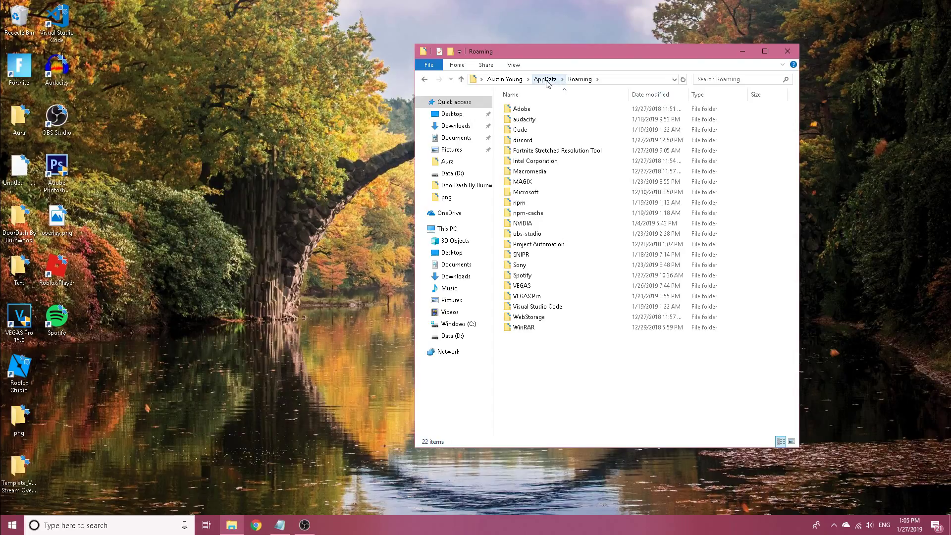
click(546, 79)
double_click(530, 112)
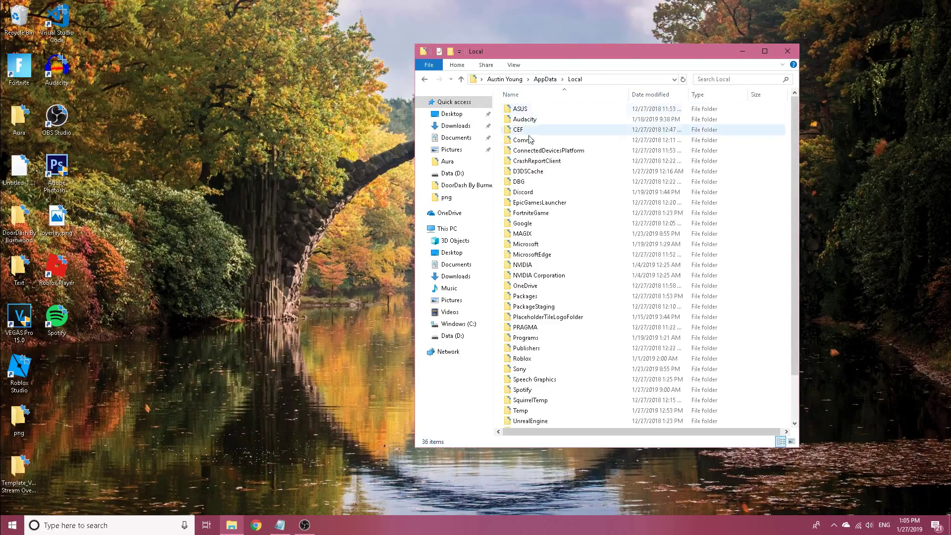
double_click(548, 215)
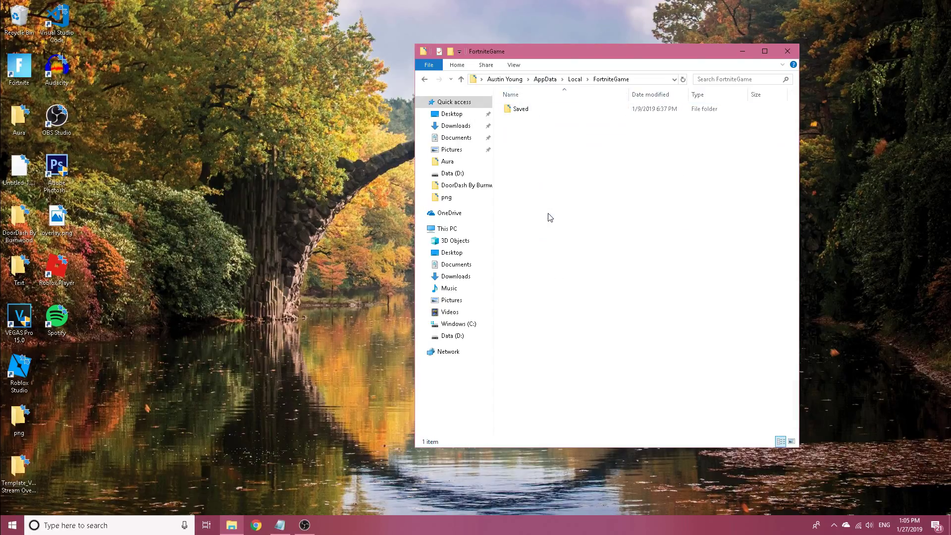
double_click(527, 110)
double_click(529, 133)
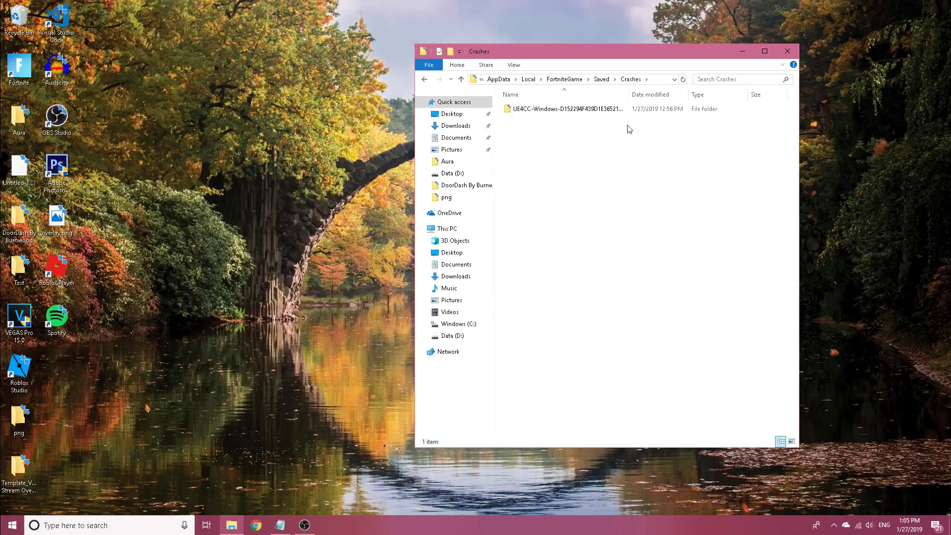
Delete the crash report folder inside Crashes and close the window.
drag(580, 135, 677, 444)
drag(699, 426, 529, 110)
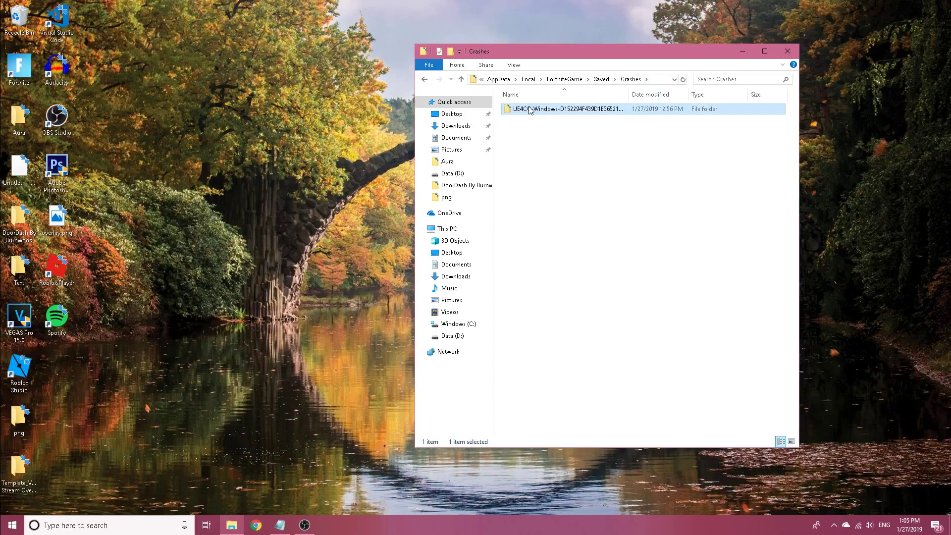
key(Delete)
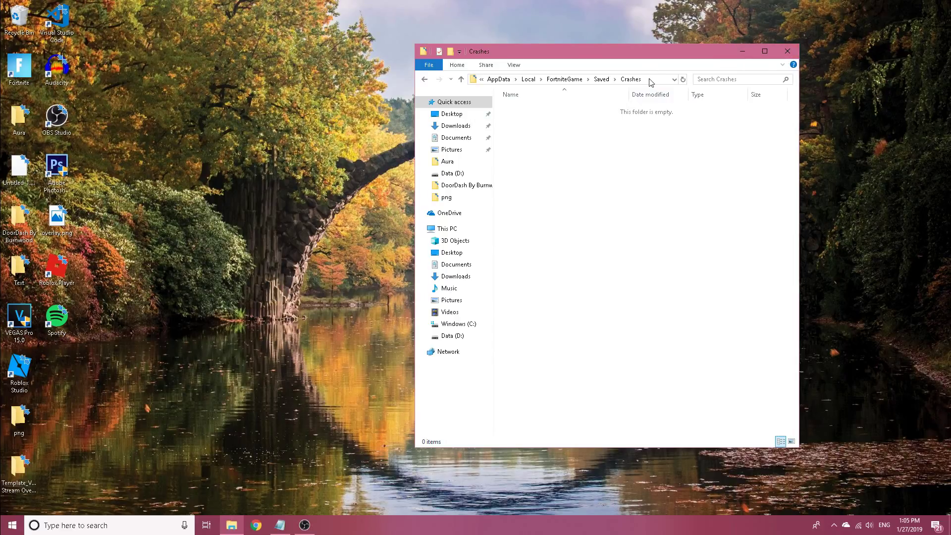
click(787, 51)
click(59, 525)
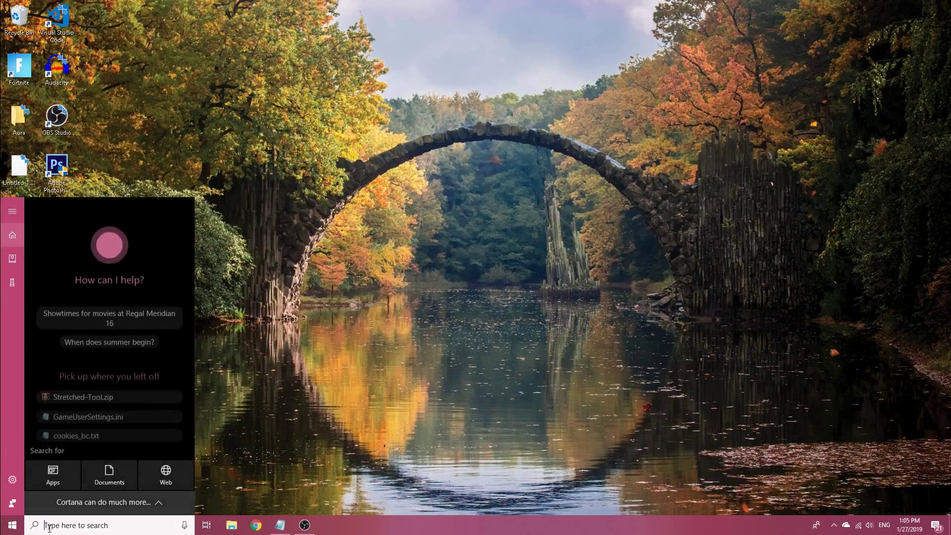
Run 'temp' from the Run dialog to open the Windows Temp folder.
text(run)
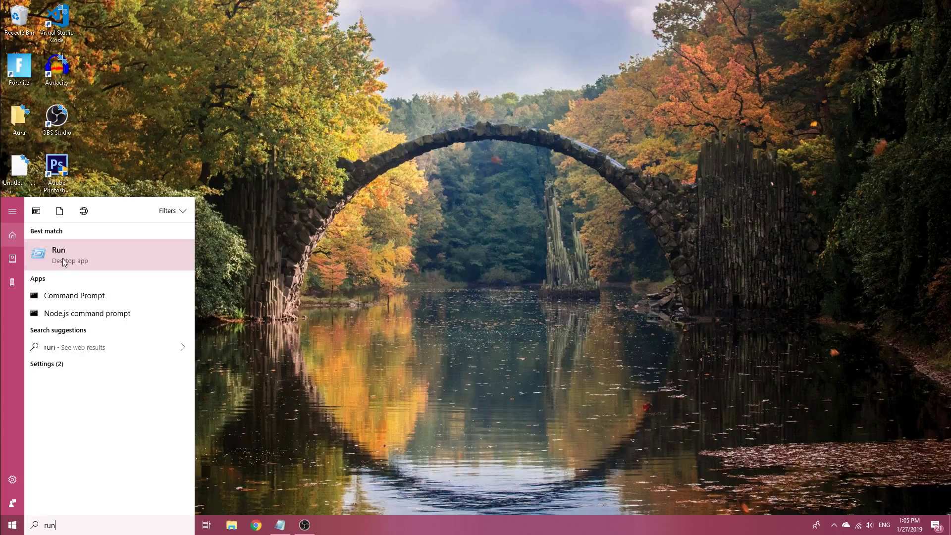
click(77, 250)
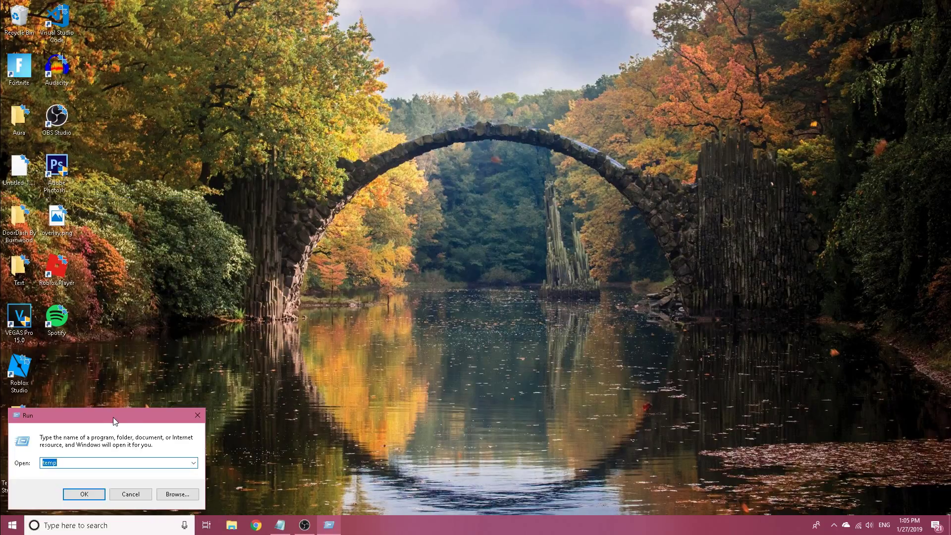
drag(70, 416, 399, 202)
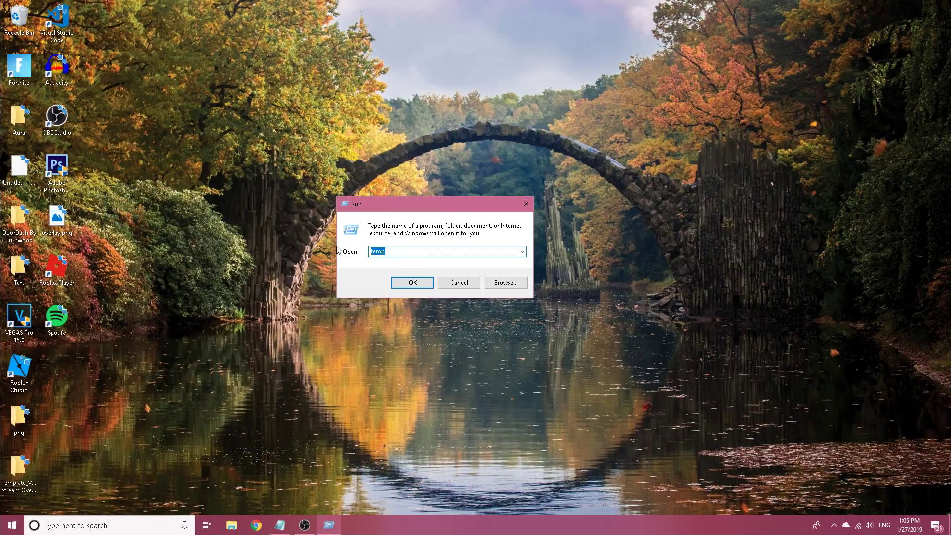
text(temp)
drag(423, 201, 469, 186)
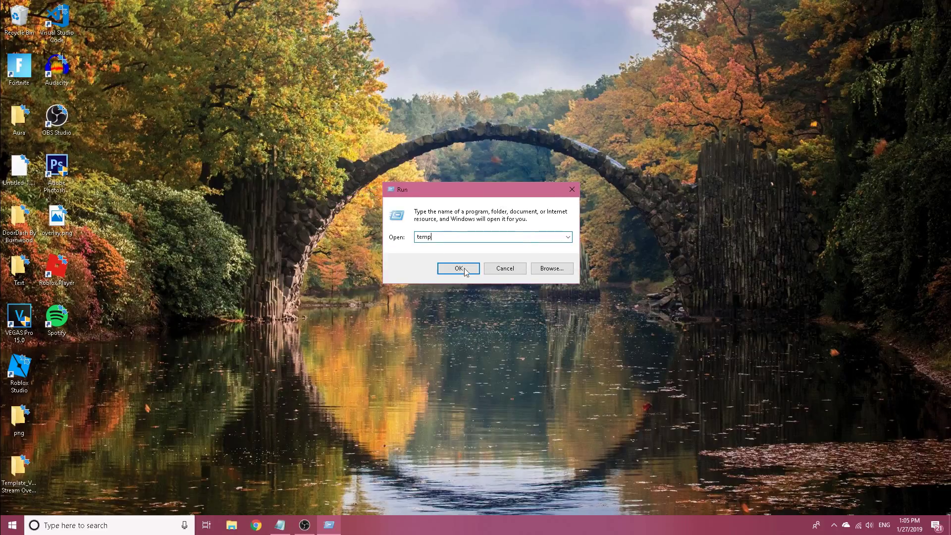
click(465, 269)
Delete the leftover WERDataCollectionStatus text file from the Temp folder.
drag(594, 130, 715, 441)
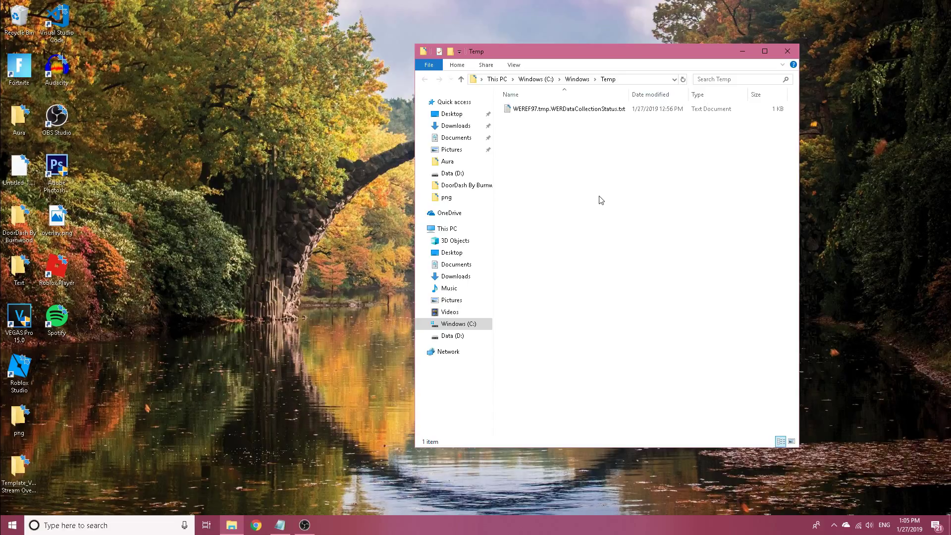
drag(576, 151, 549, 110)
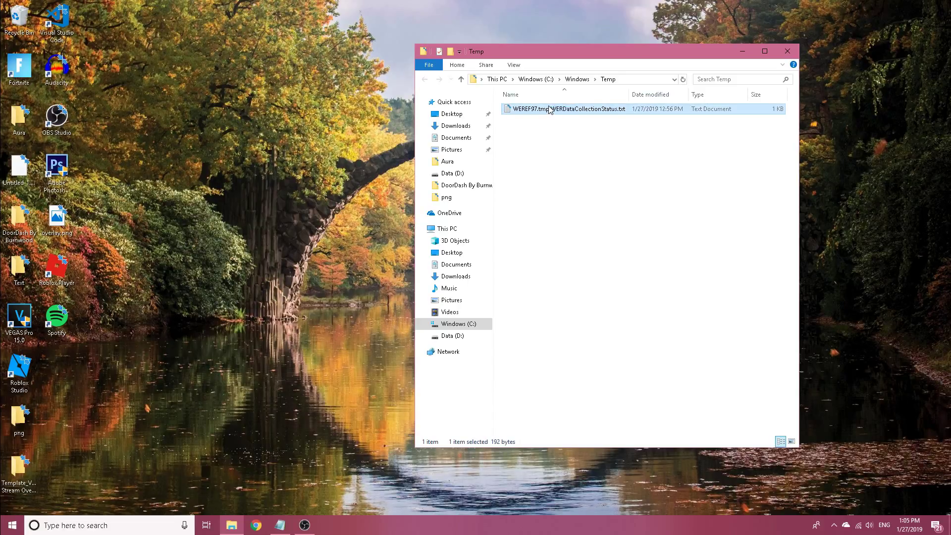
key(Delete)
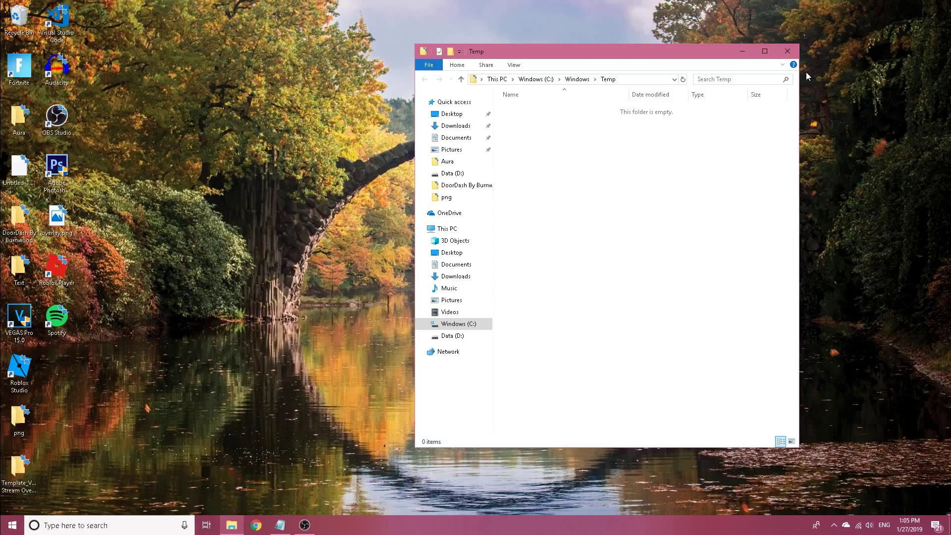
Close the Temp window, permanently delete the Recycle Bin's 3 items, and verify it's empty.
click(790, 53)
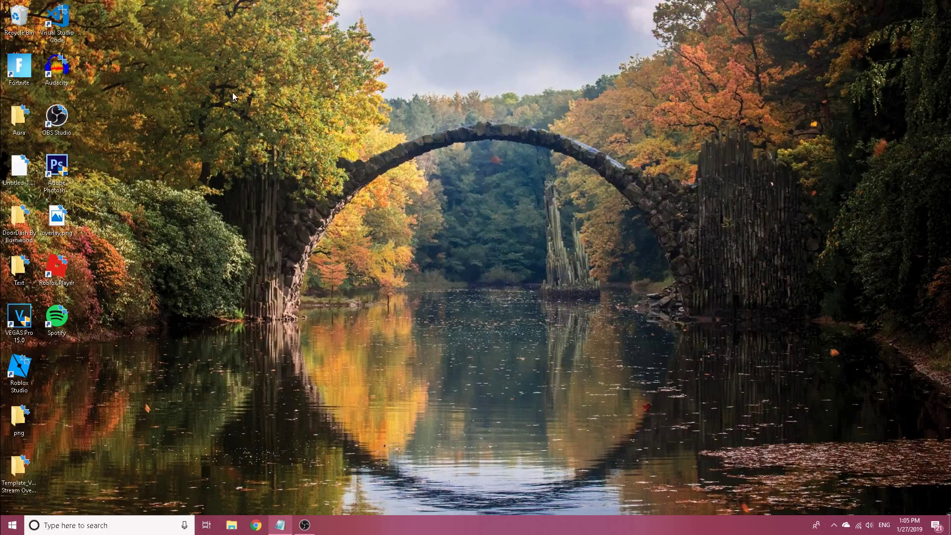
right_click(23, 13)
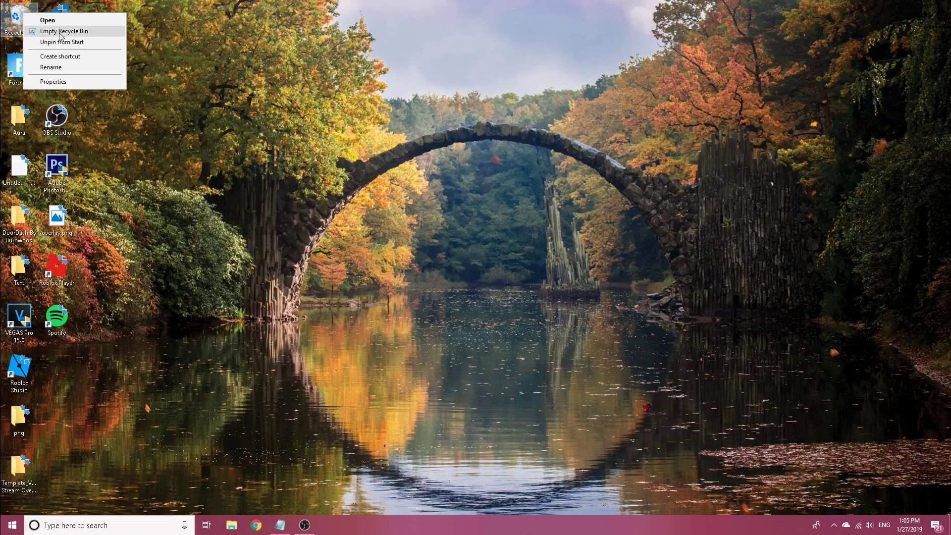
click(13, 21)
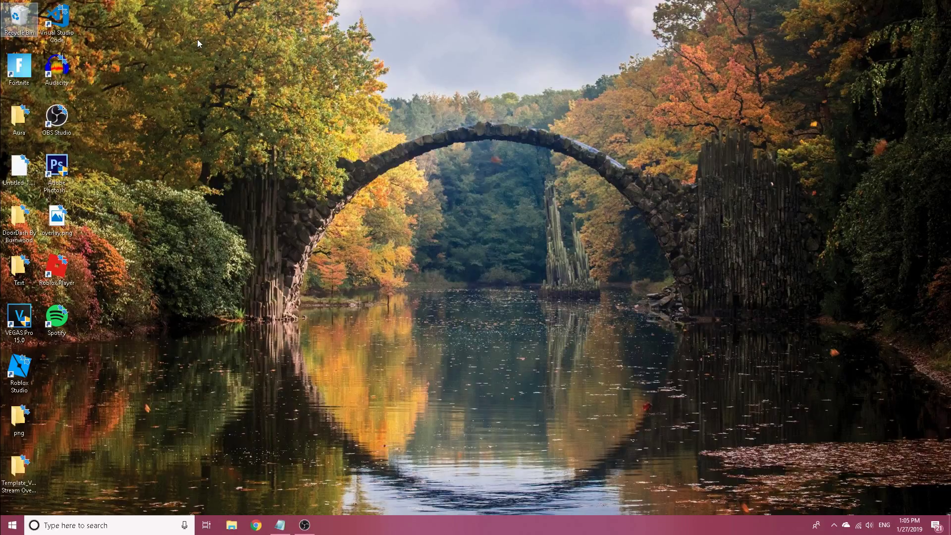
right_click(20, 17)
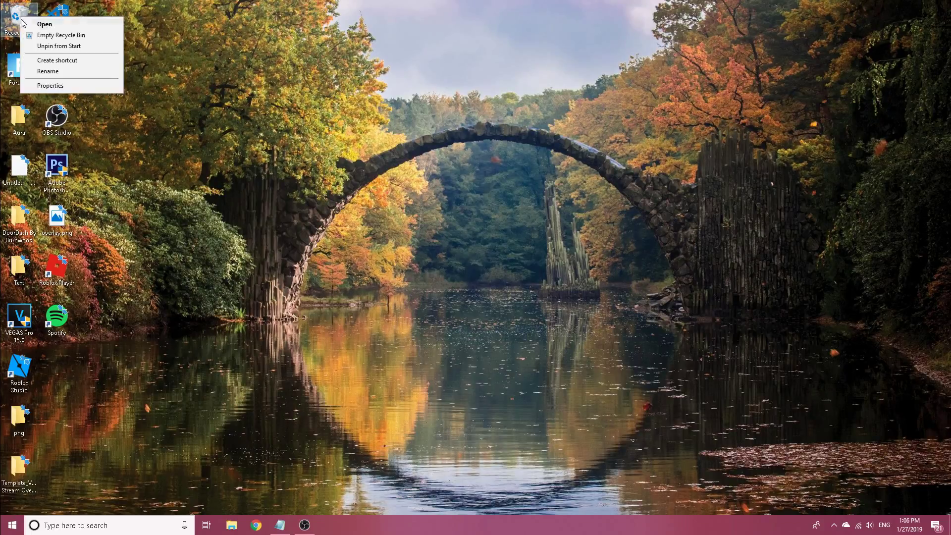
click(59, 35)
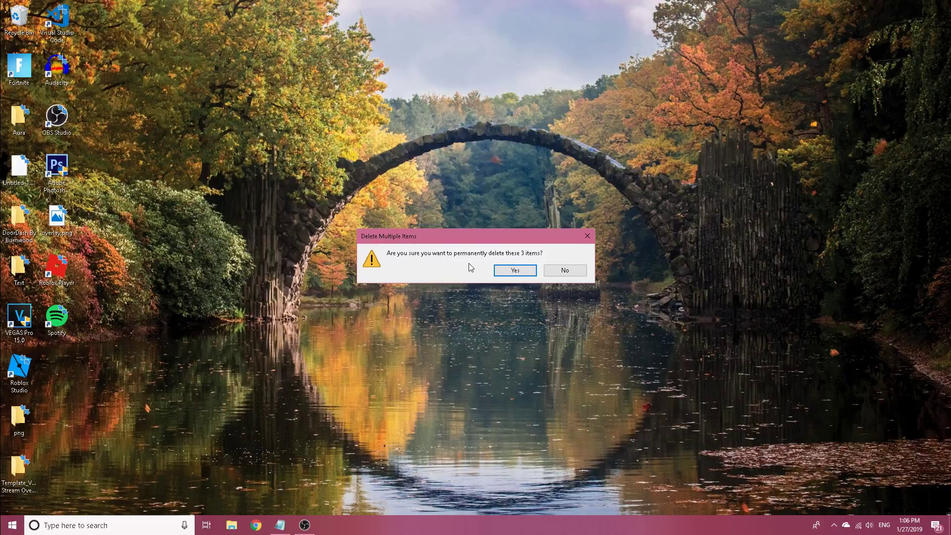
click(515, 271)
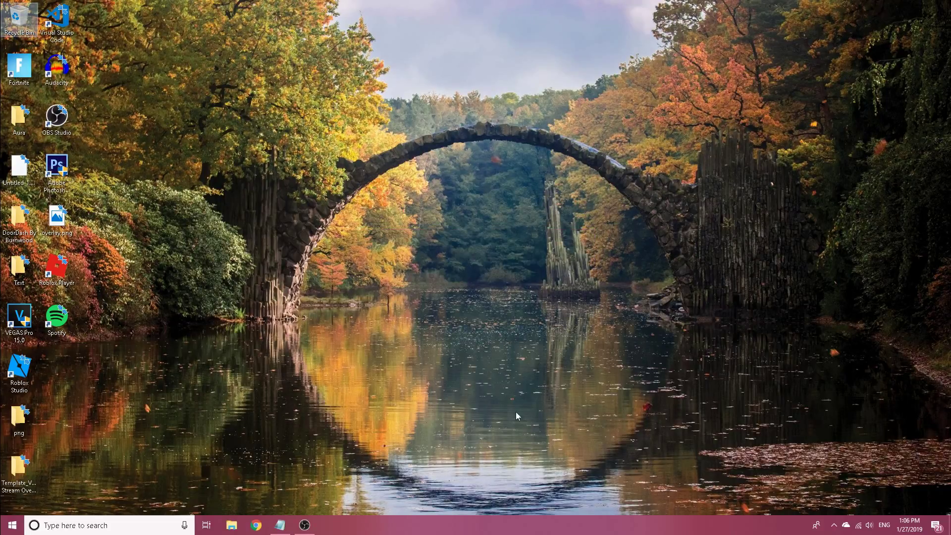
double_click(19, 17)
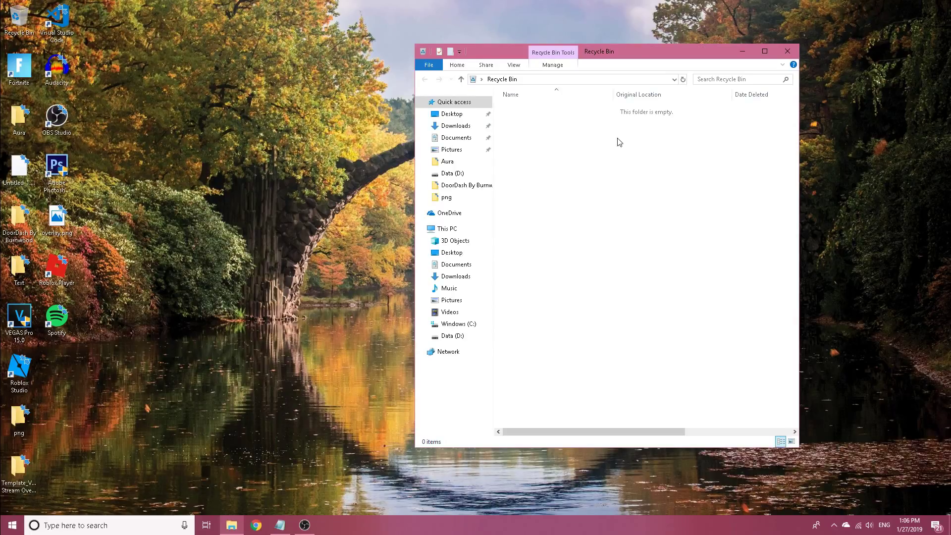
click(787, 52)
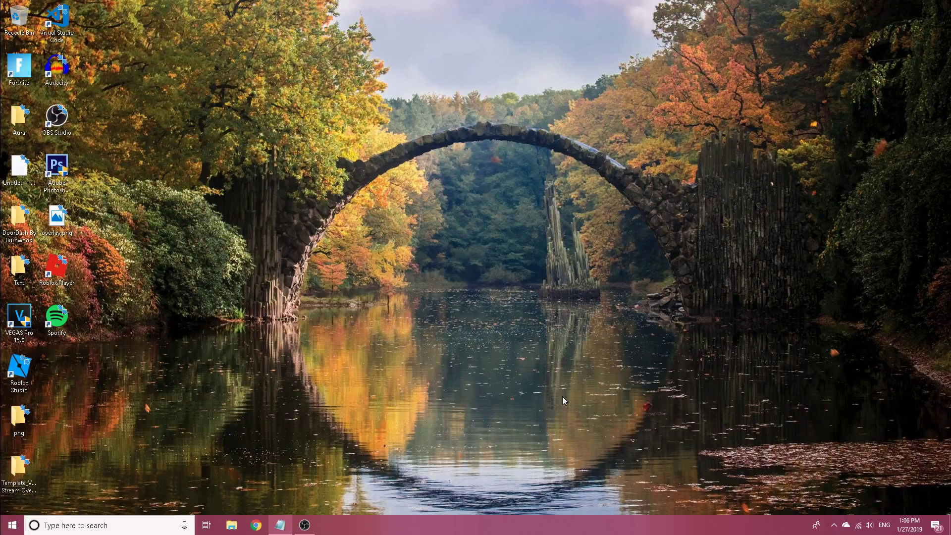
Launch the Epic Games Launcher from Start search and expand Fortnite in its Settings.
key(super)
text(epic)
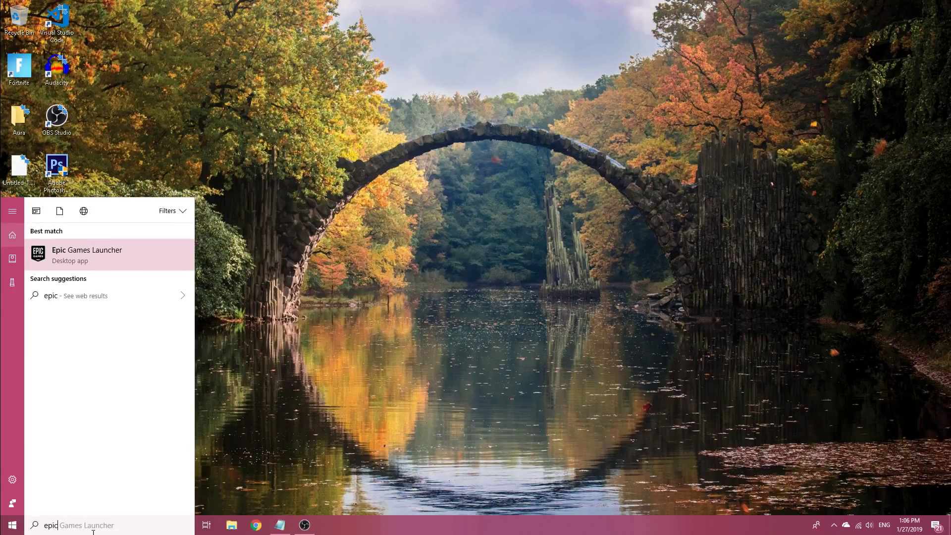
click(105, 260)
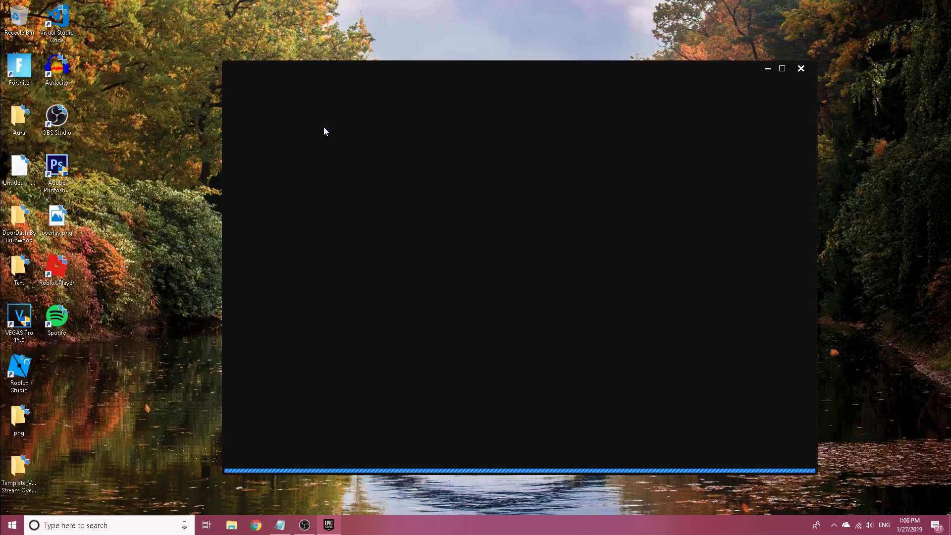
drag(598, 67, 575, 72)
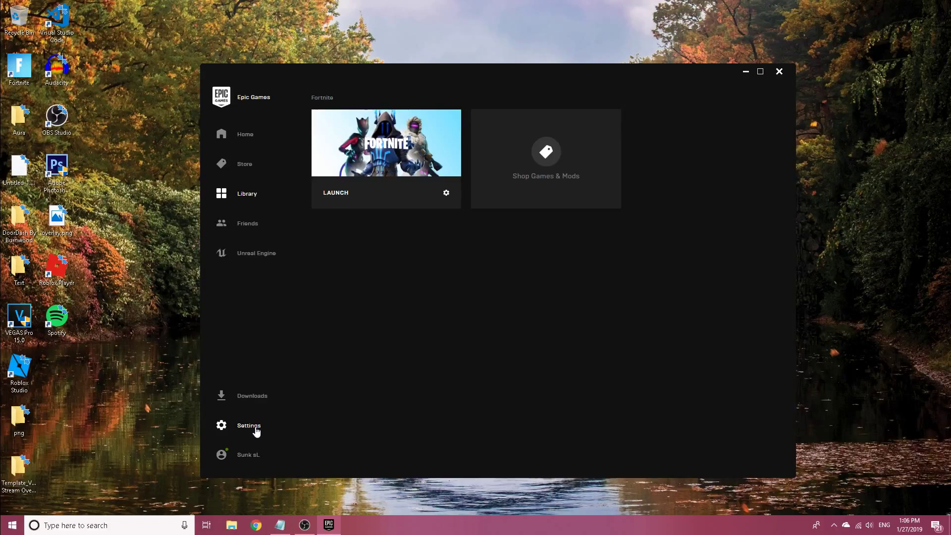
mouse_move(301, 75)
mouse_down()
mouse_move(291, 70)
mouse_move(330, 12)
mouse_move(304, 75)
mouse_up()
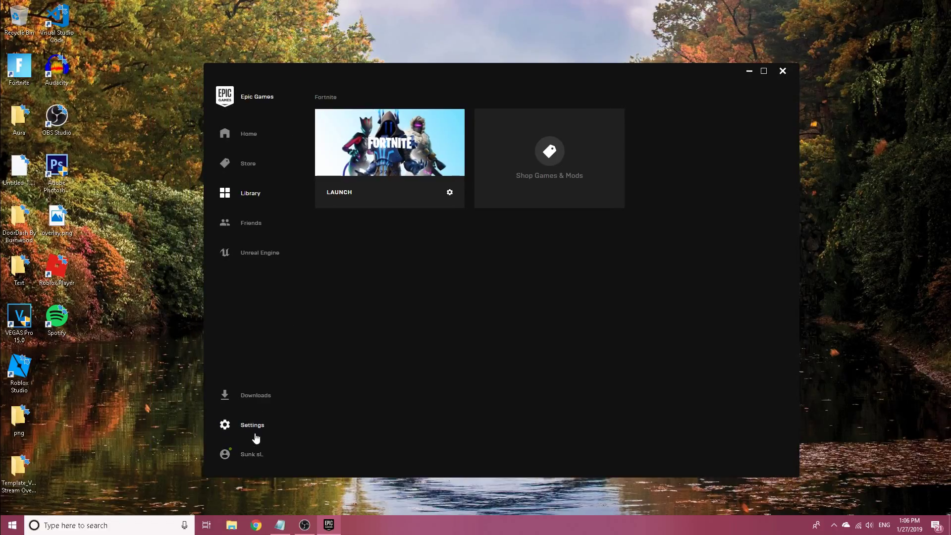
click(250, 426)
scroll(329, 280, down, 5)
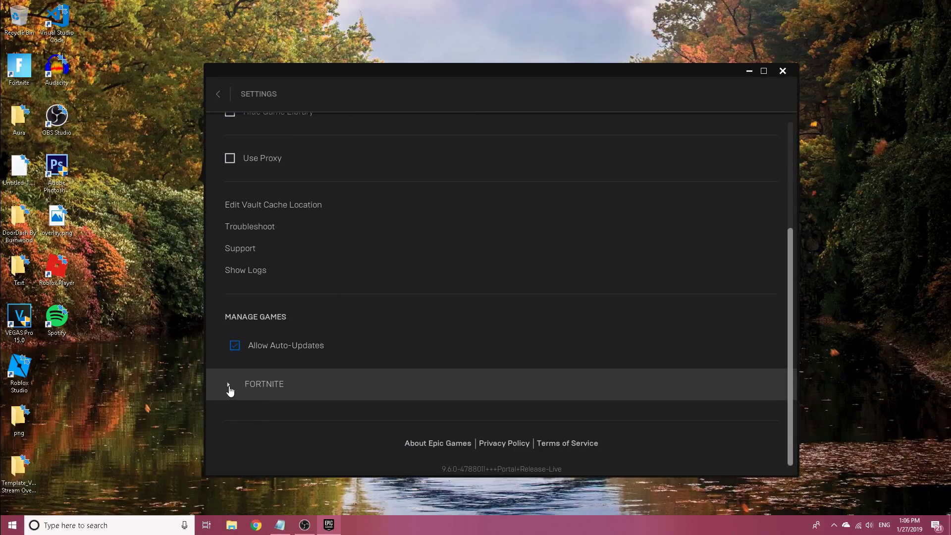
click(231, 387)
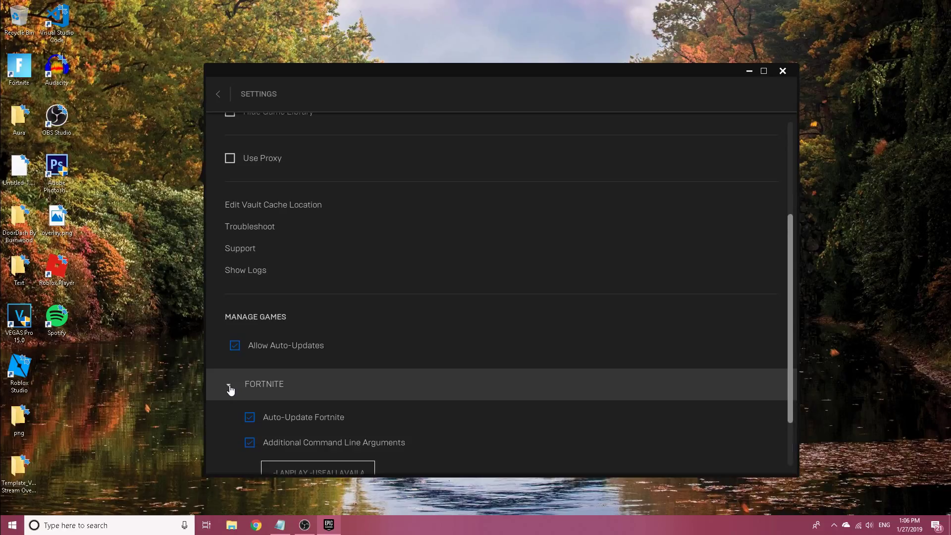
scroll(240, 377, down, 1)
scroll(241, 376, down, 1)
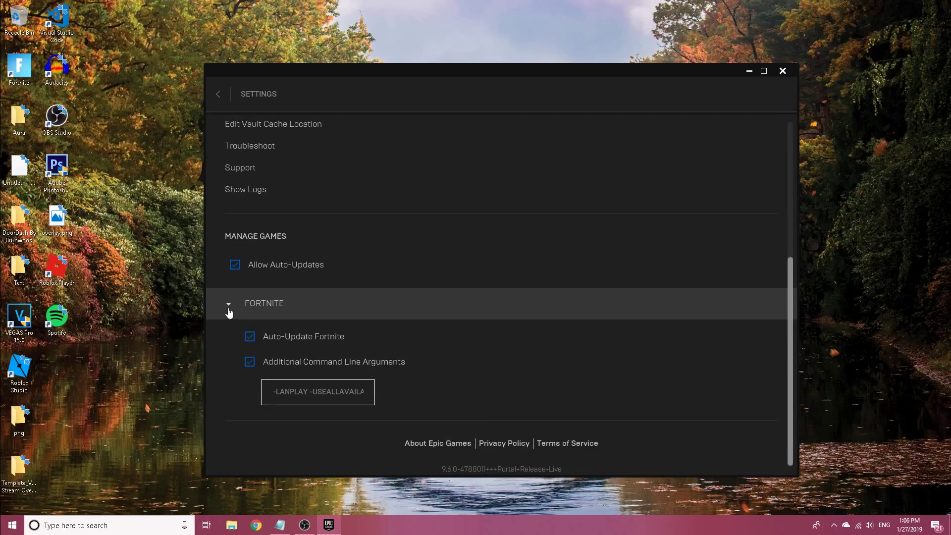
Replace Fortnite's launch arguments with -LANPLAY -USEALLAVAILABLECORES -NOSPLASH -PREFERREDPROCESSOR 4.
drag(273, 392, 473, 389)
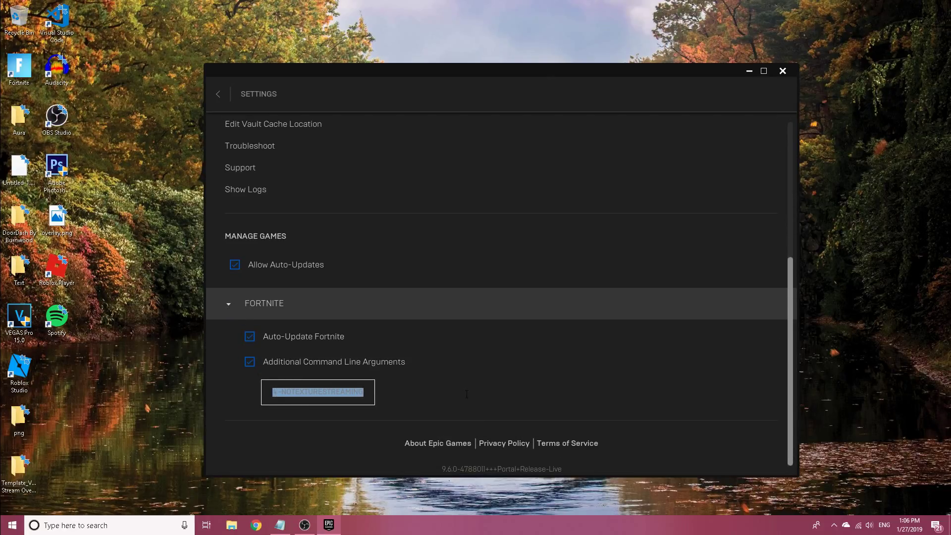
key(BackSpace)
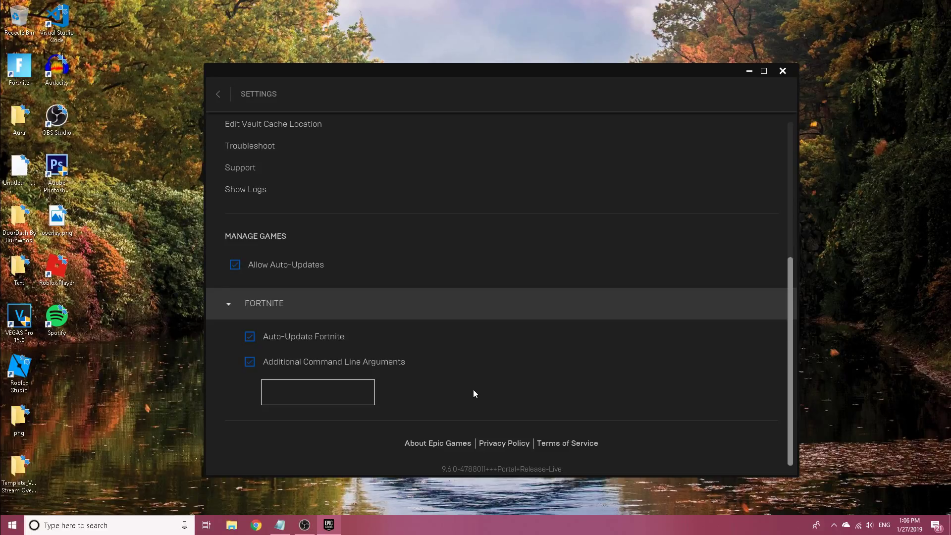
text(-LANPLAY)
key(Home)
key(shift+End)
key(Delete)
text(-LA)
text(NPLAY)
text( -USEALLA)
text(VAILABLECORES)
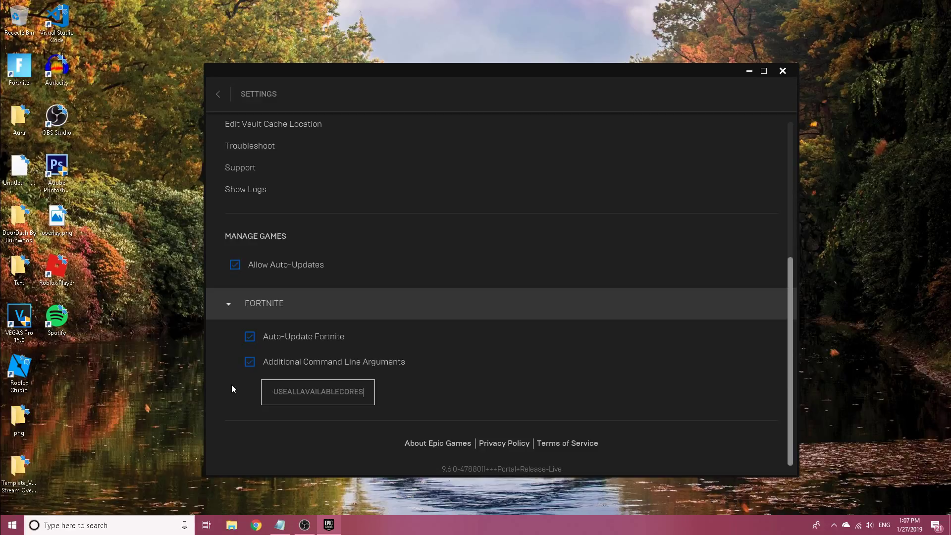
text( -)
text(NOSPLASH)
text( -)
text(PREFERRED)
text(PROCESSOR)
text( 4)
drag(492, 66, 492, 42)
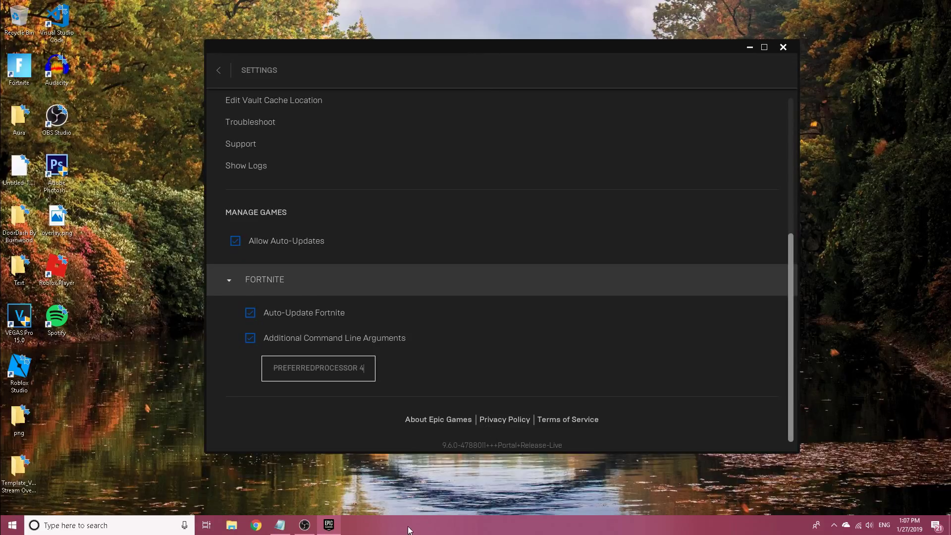
right_click(463, 529)
Check the CPU core count on Task Manager's Performance tab, then close it.
click(513, 480)
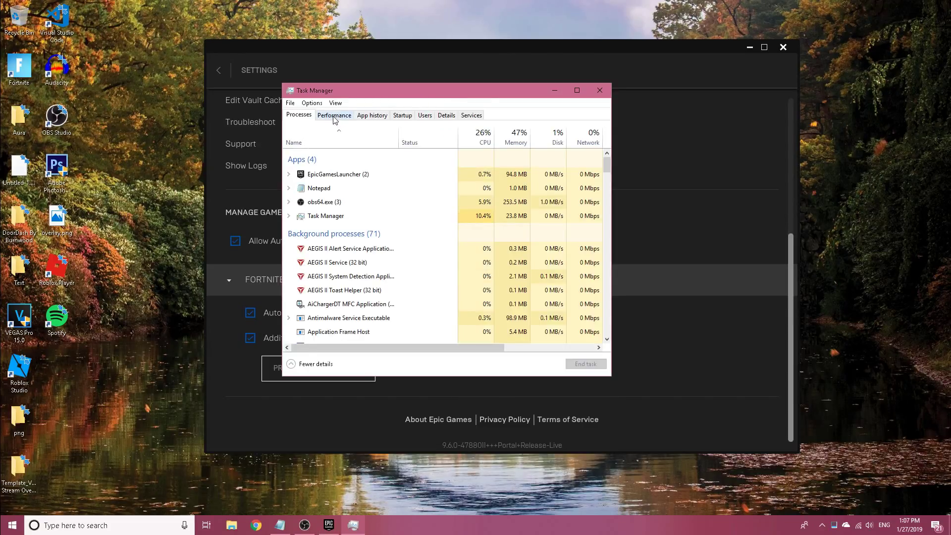
click(342, 116)
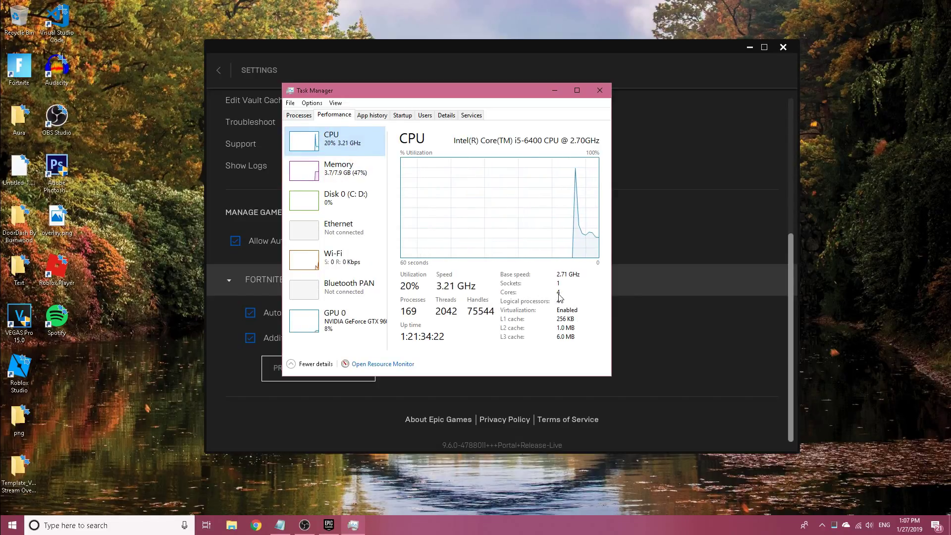
click(599, 90)
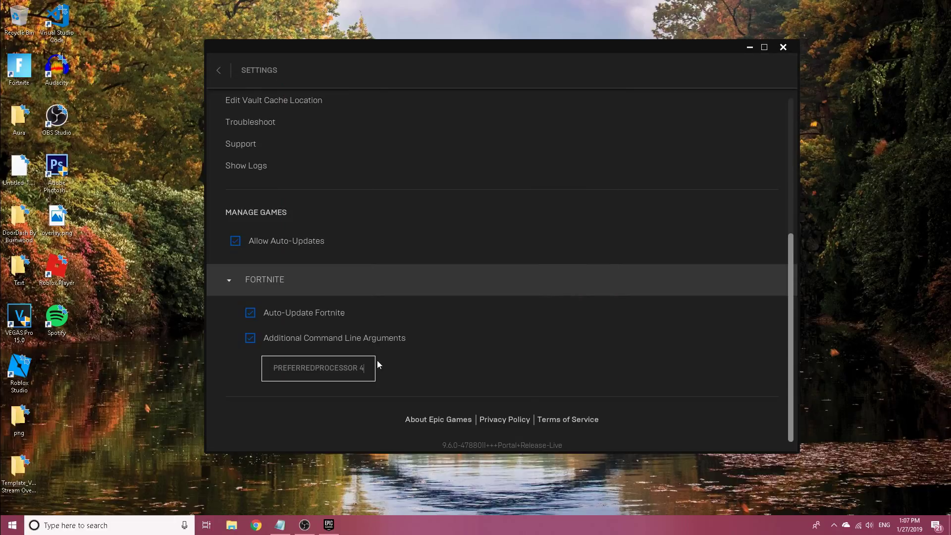
Append -NOTEXTURESTREAMING to the end of Fortnite's launch arguments.
click(370, 368)
text(-)
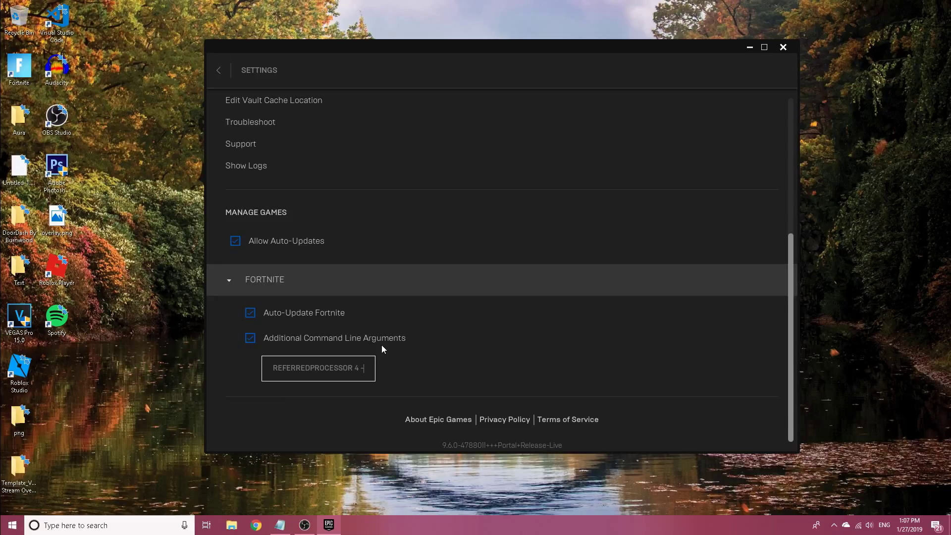
text(NOTEXTURESTREAMING)
drag(361, 367, 237, 367)
click(434, 359)
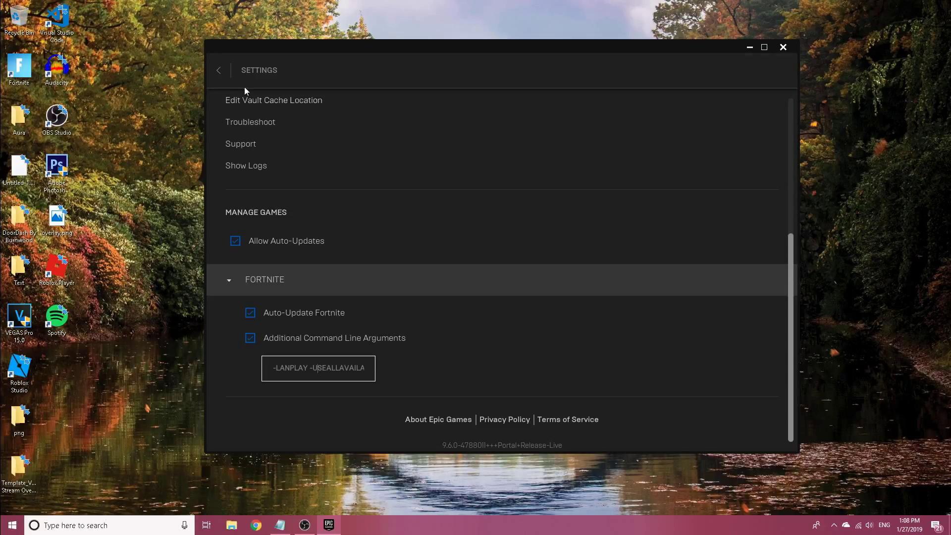
Go back to the library, open the Unreal Engine page, and nudge the launcher up-left.
click(218, 71)
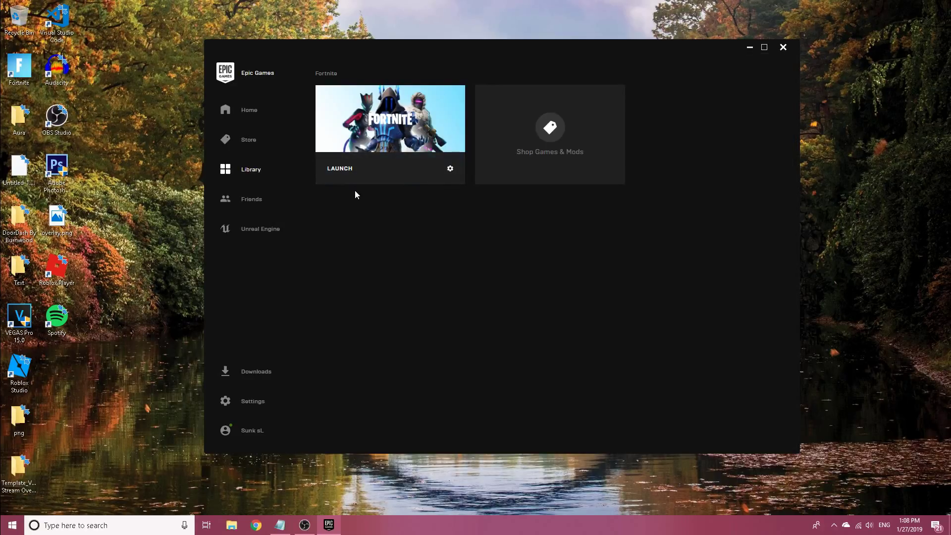
drag(361, 43, 372, 62)
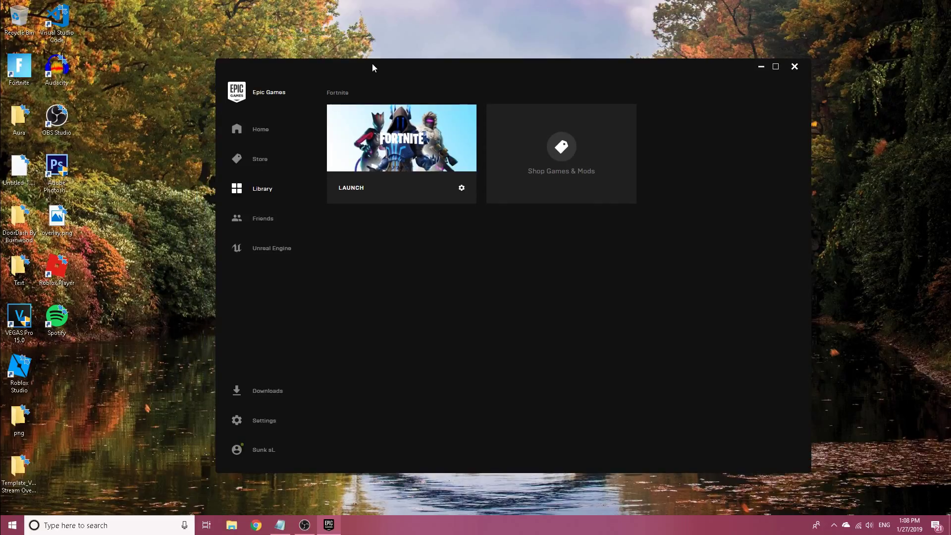
click(262, 256)
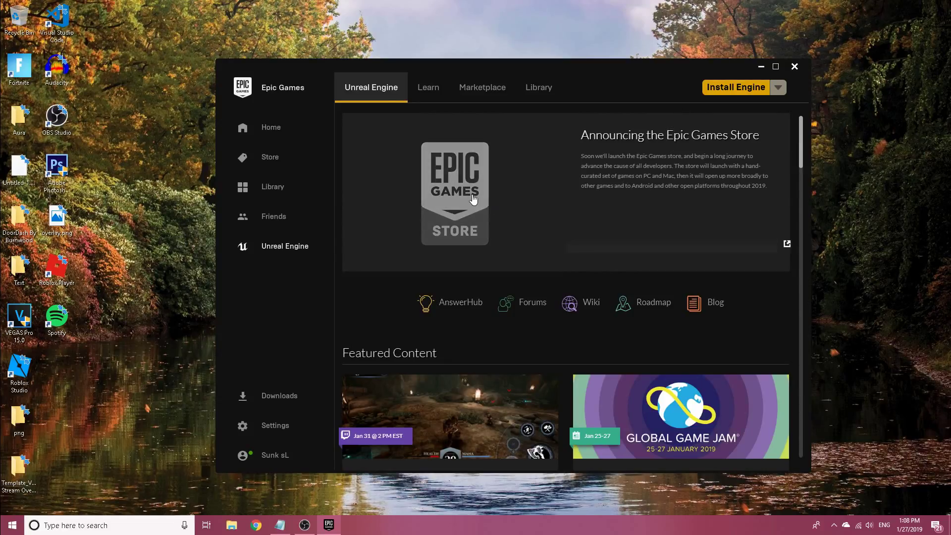
mouse_move(640, 67)
mouse_down()
mouse_move(626, 28)
mouse_move(629, 52)
mouse_up()
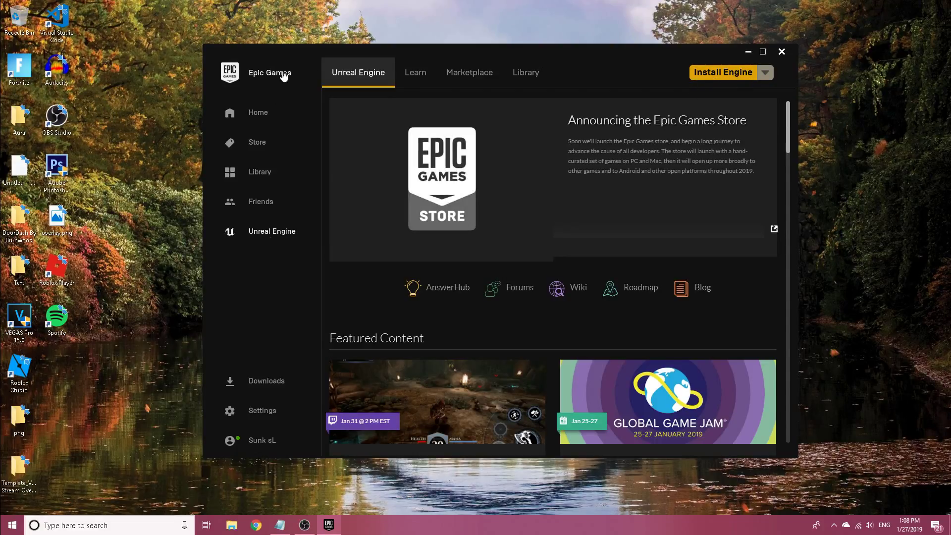
drag(286, 51, 280, 42)
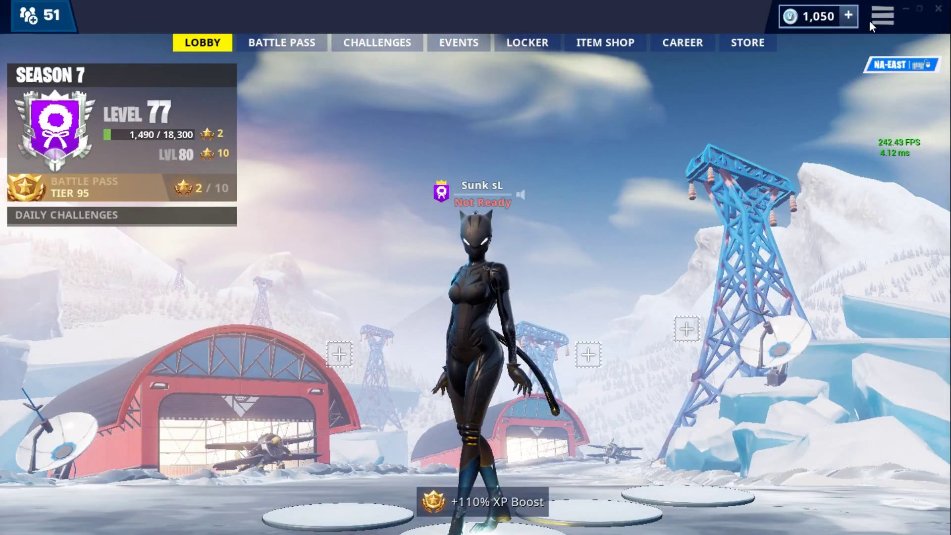
Open the Fortnite lobby's hamburger menu and go to the game's settings.
click(878, 17)
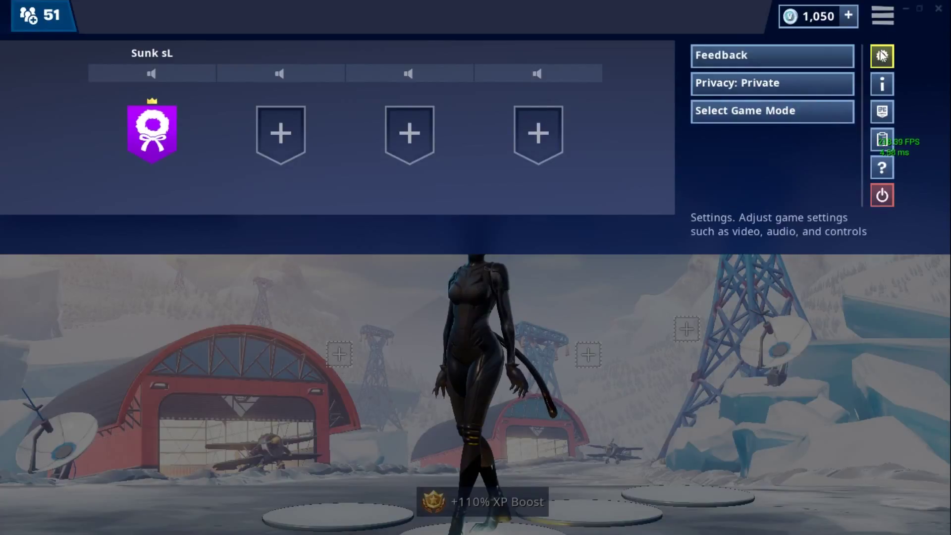
click(882, 17)
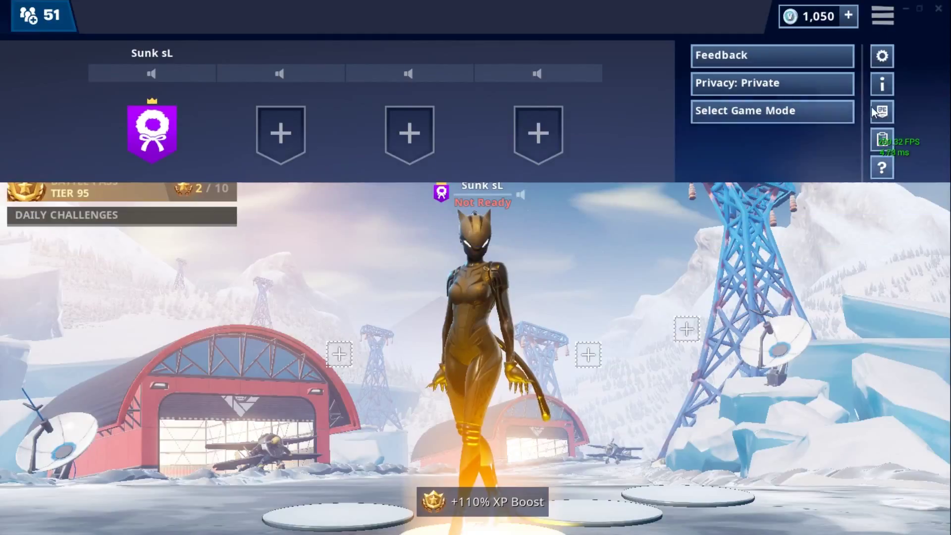
click(883, 19)
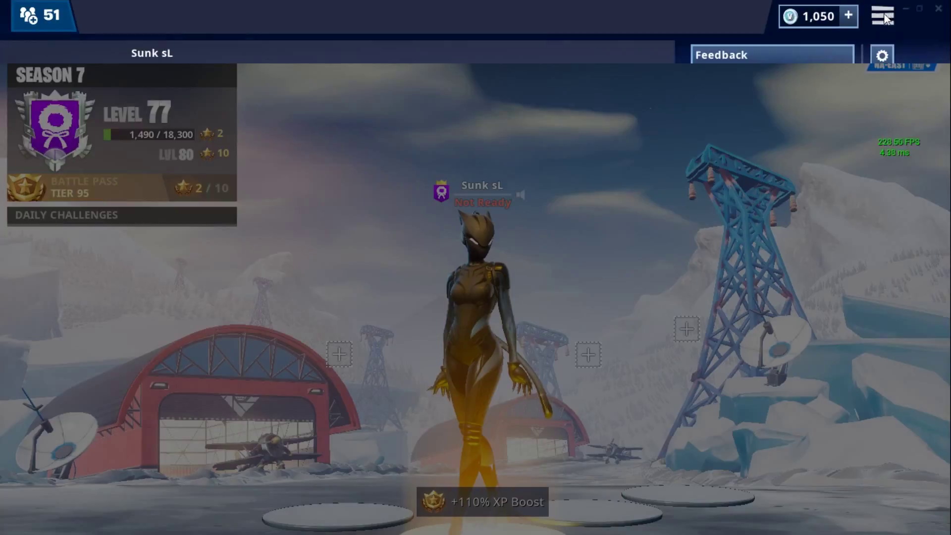
click(883, 57)
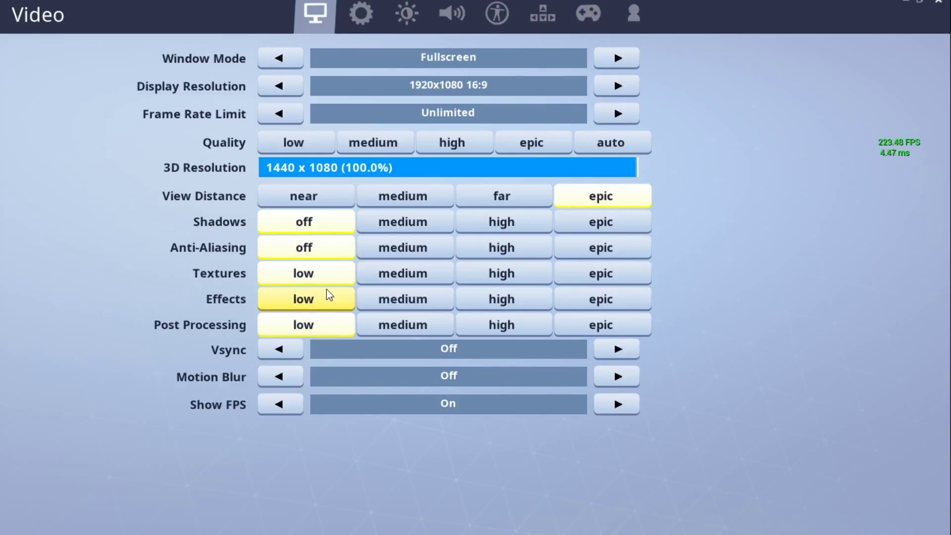
Try View Distance presets, keep low/off video settings with Motion Blur off, and return to the lobby.
mouse_move(329, 295)
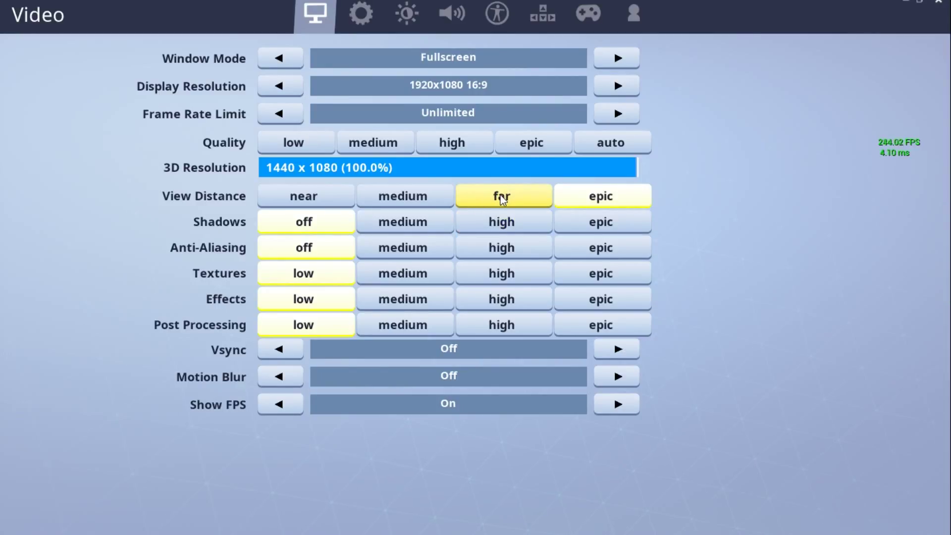
click(487, 204)
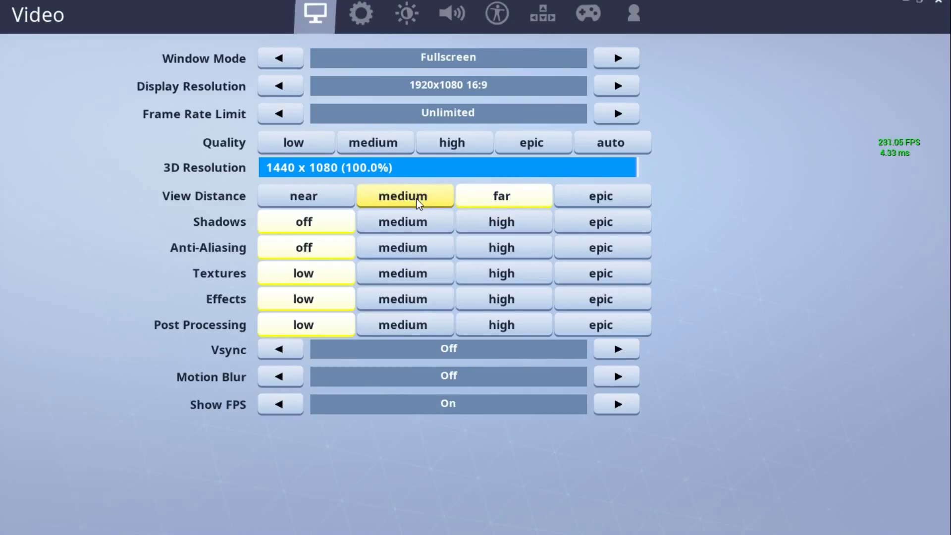
click(619, 198)
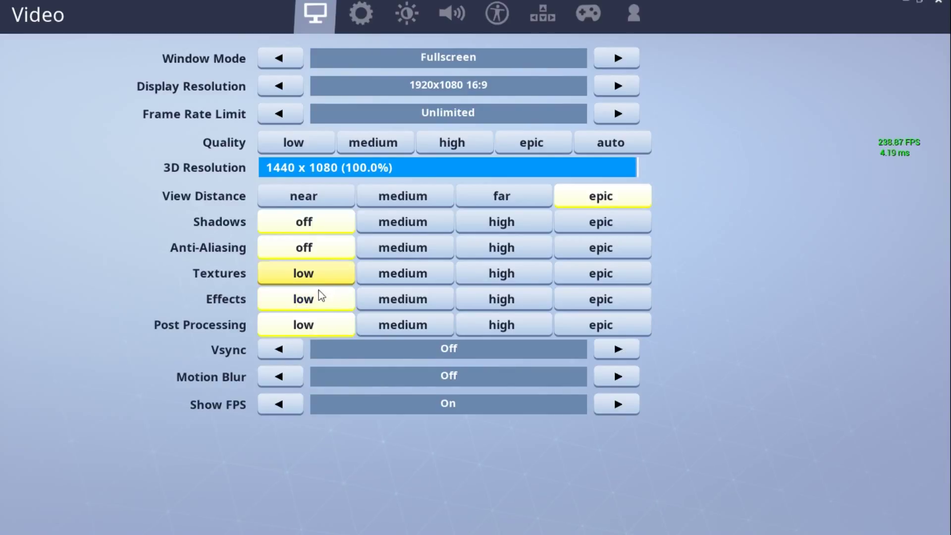
click(279, 353)
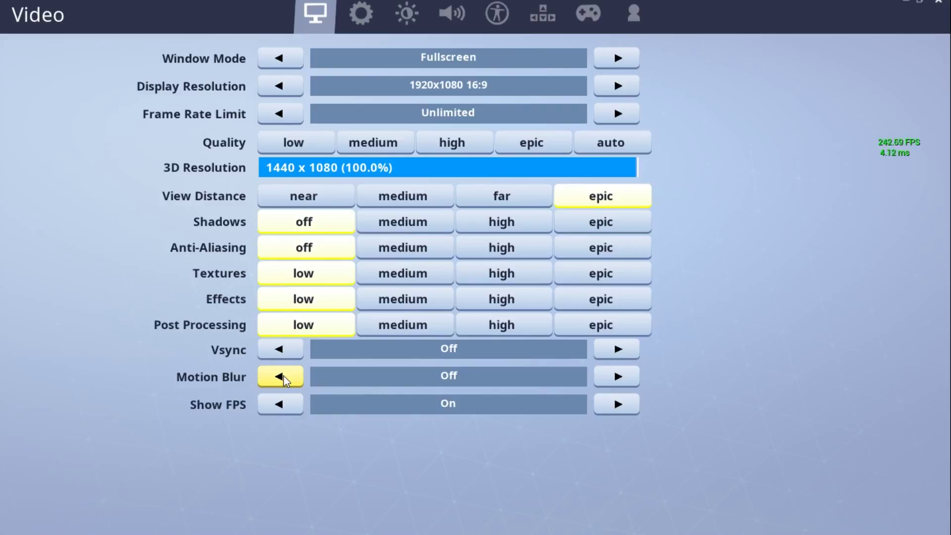
mouse_move(289, 381)
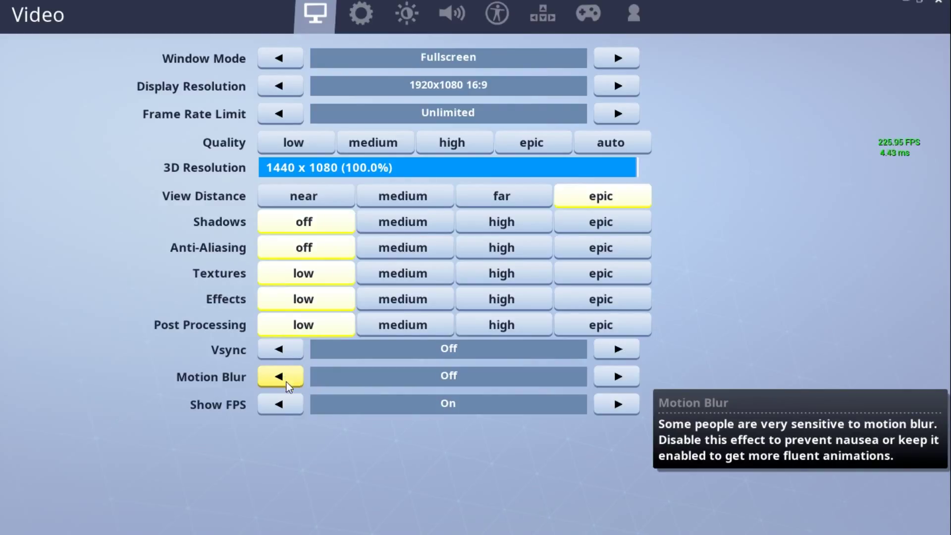
click(278, 408)
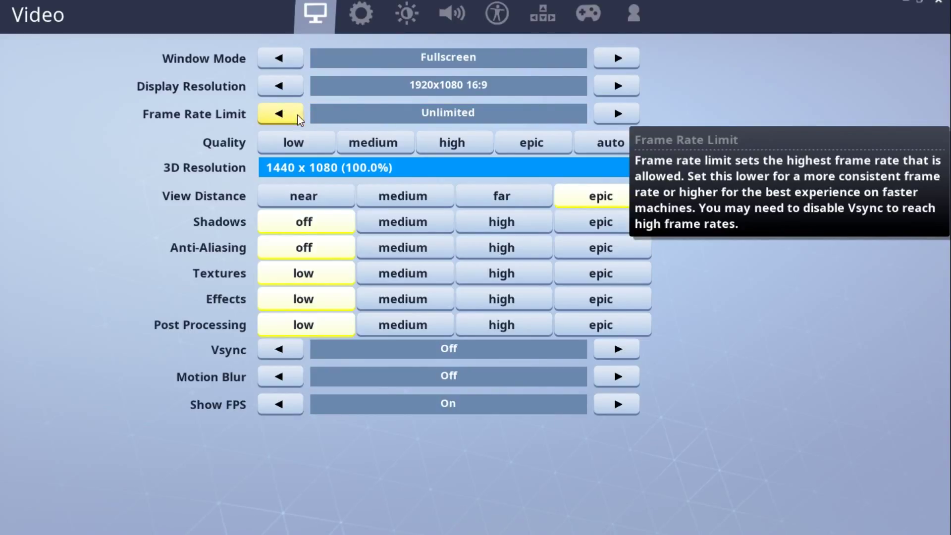
key(Escape)
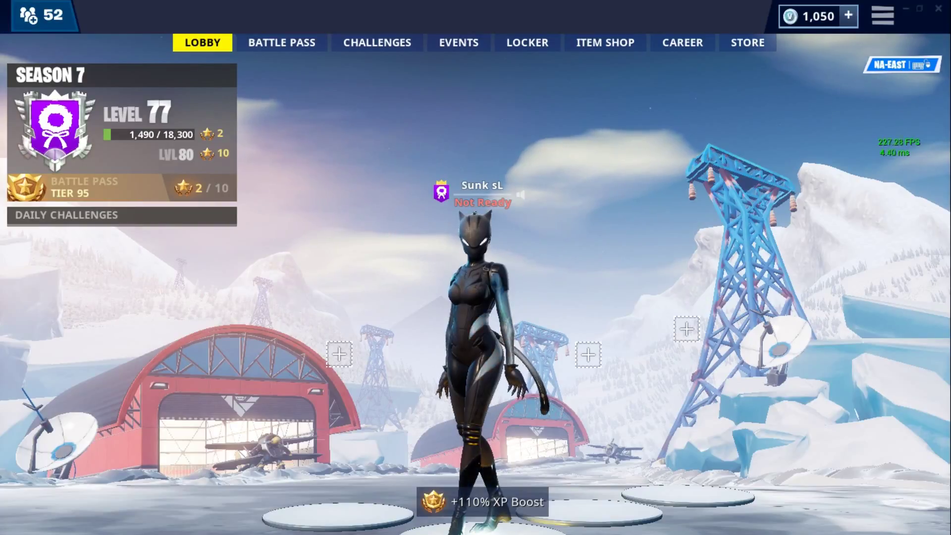
Quit Fortnite and open the desktop's right-click menu.
key(alt+F4)
click(599, 474)
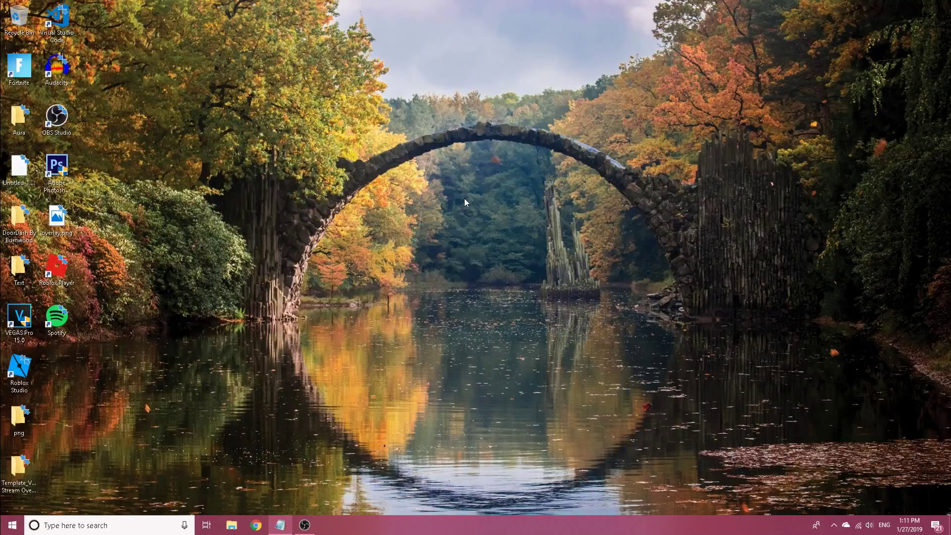
right_click(465, 199)
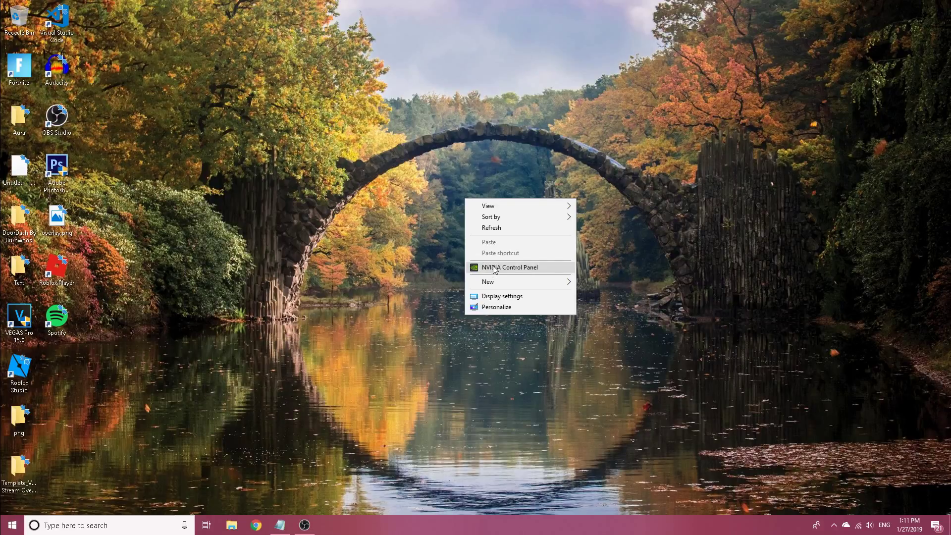
right_click(458, 201)
Open NVIDIA Control Panel's Change resolution page and its list of custom resolutions.
click(495, 268)
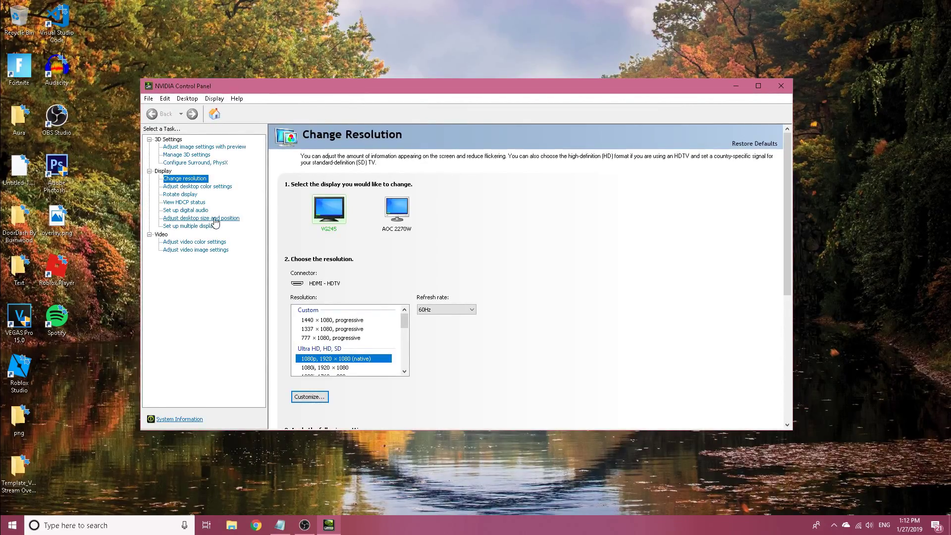
click(220, 218)
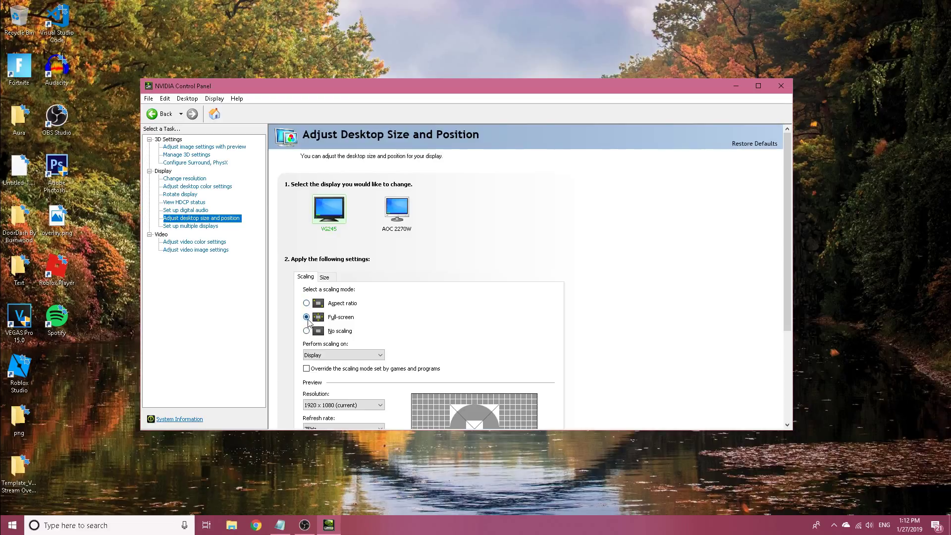
click(185, 178)
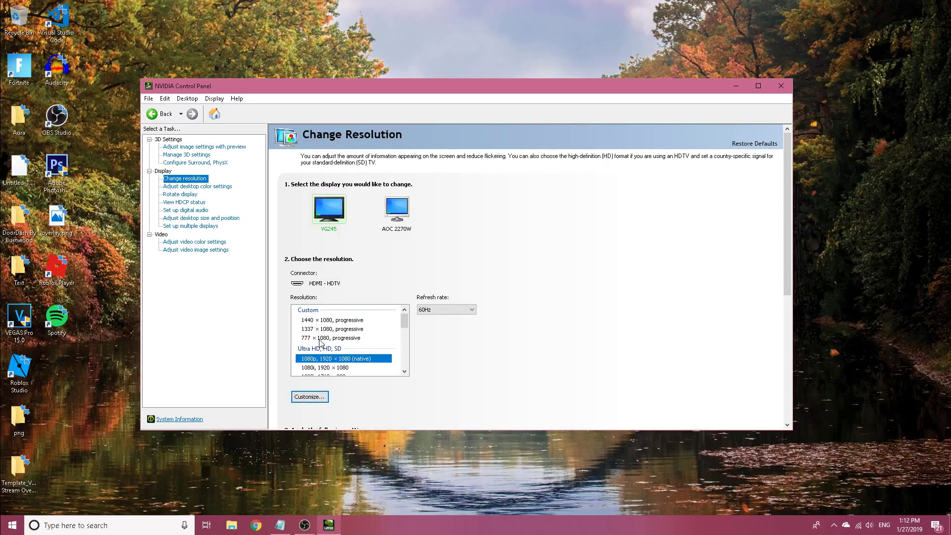
click(321, 396)
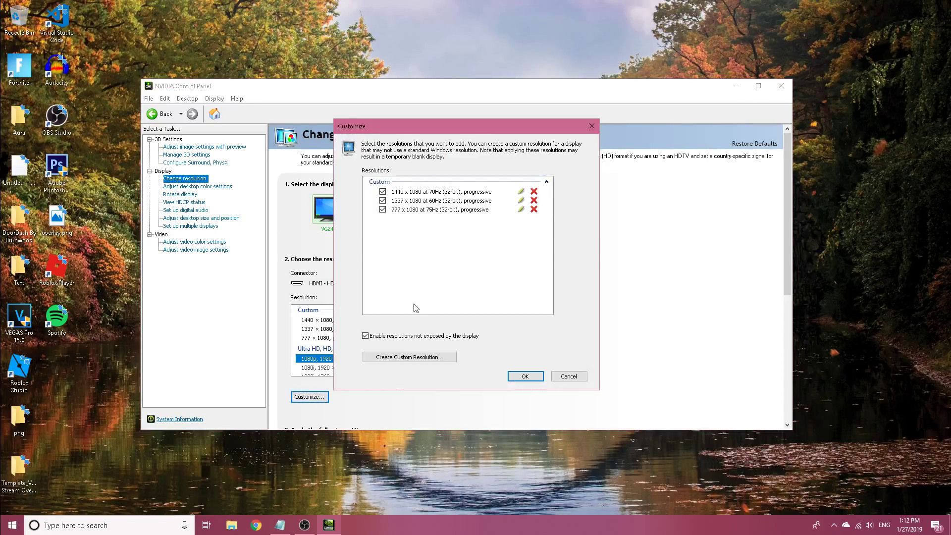
Fill in a new custom resolution with 1440 horizontal pixels at 70 Hz, then discard it.
click(396, 357)
double_click(419, 186)
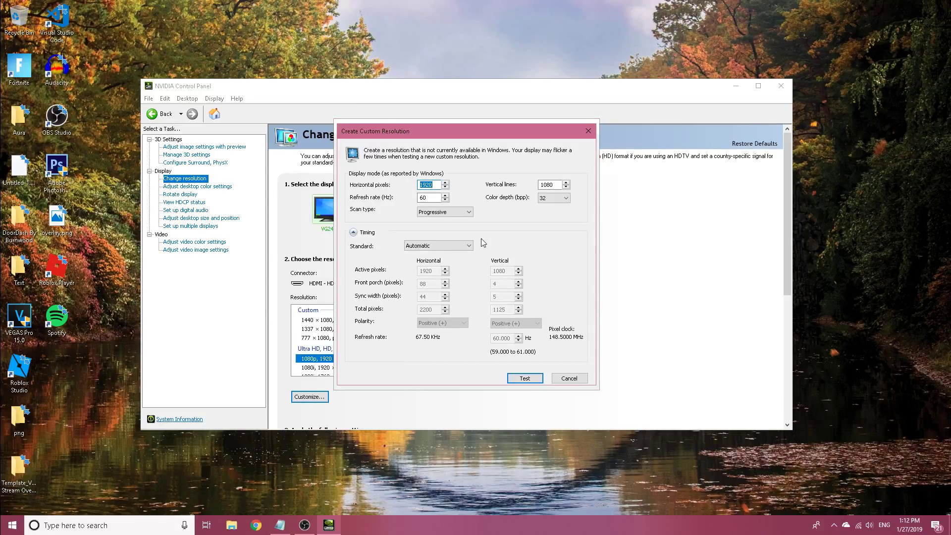
double_click(426, 197)
double_click(424, 186)
text(144)
key(Tab)
text(70)
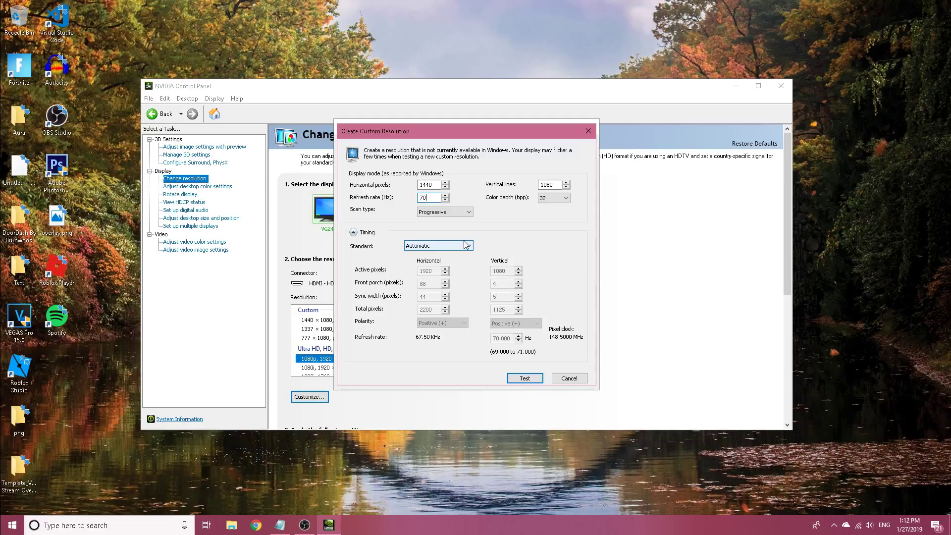
click(569, 378)
Select the 1440 x 1080 custom resolution at 70Hz and close NVIDIA Control Panel.
click(567, 377)
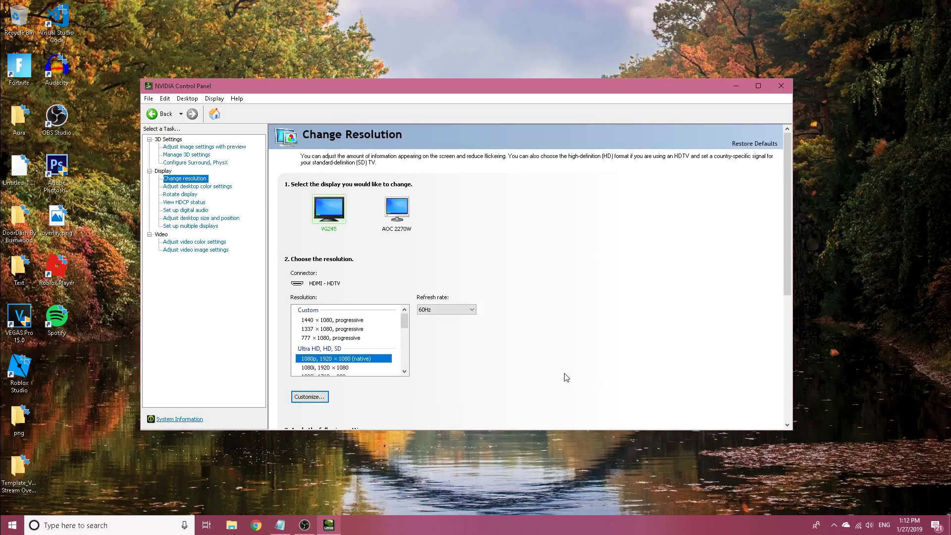
click(352, 321)
click(441, 311)
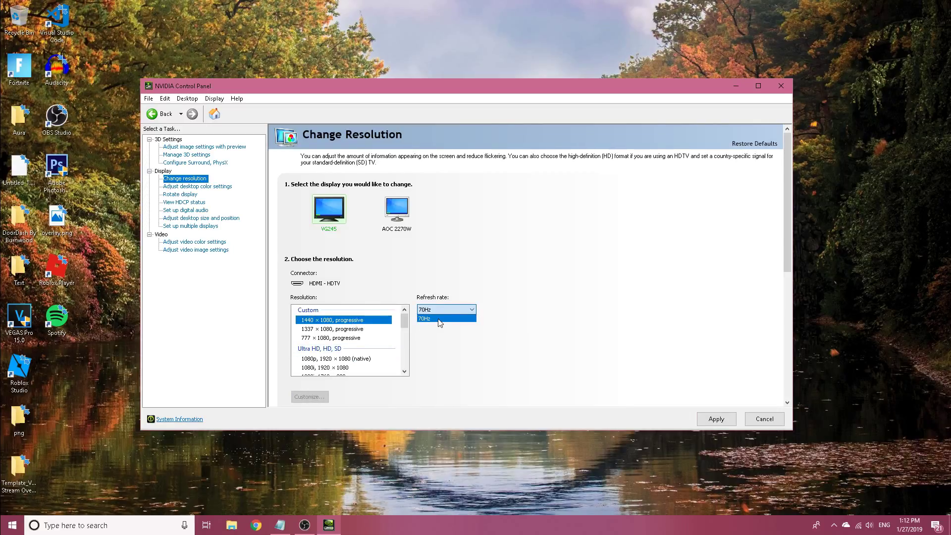
click(437, 317)
click(780, 86)
click(484, 286)
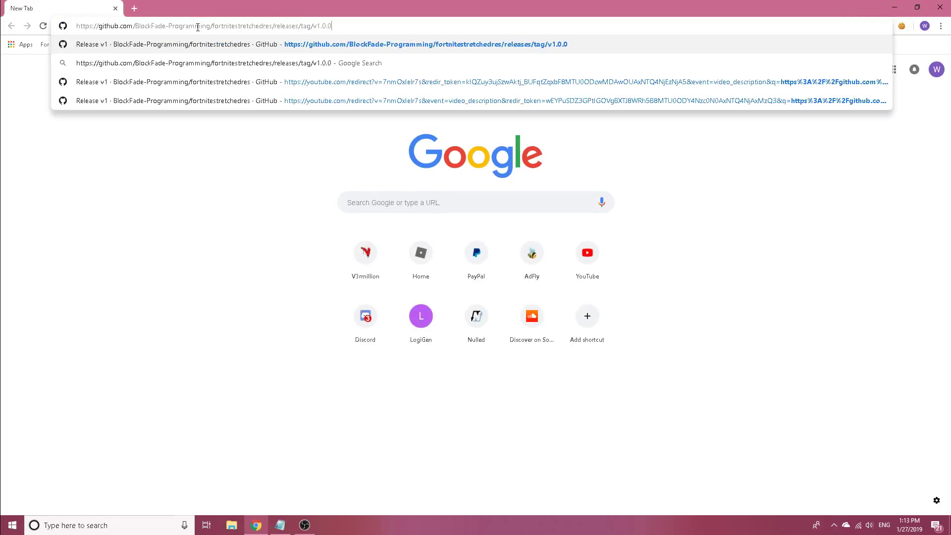
Load the fortnitestretchedres v1 release page and download Stretched-Tool.zip.
key(Return)
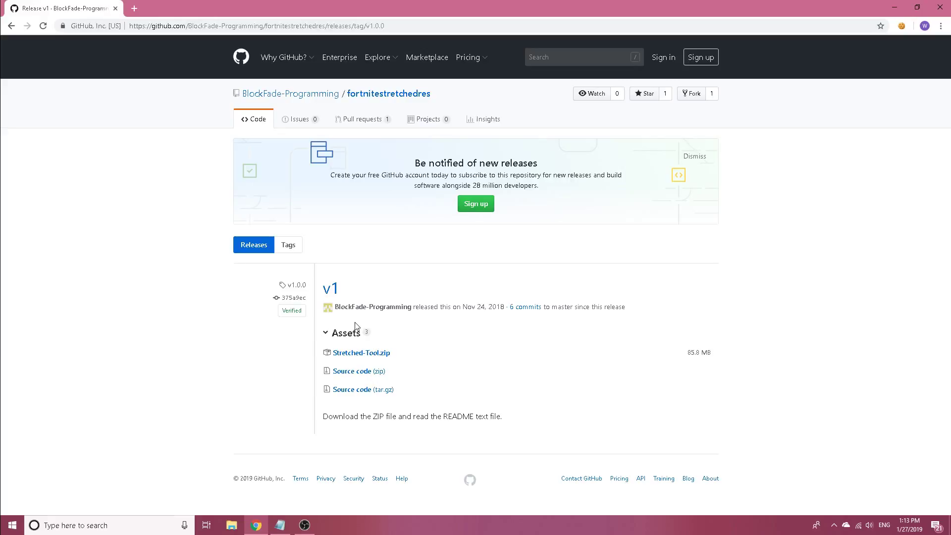
click(360, 356)
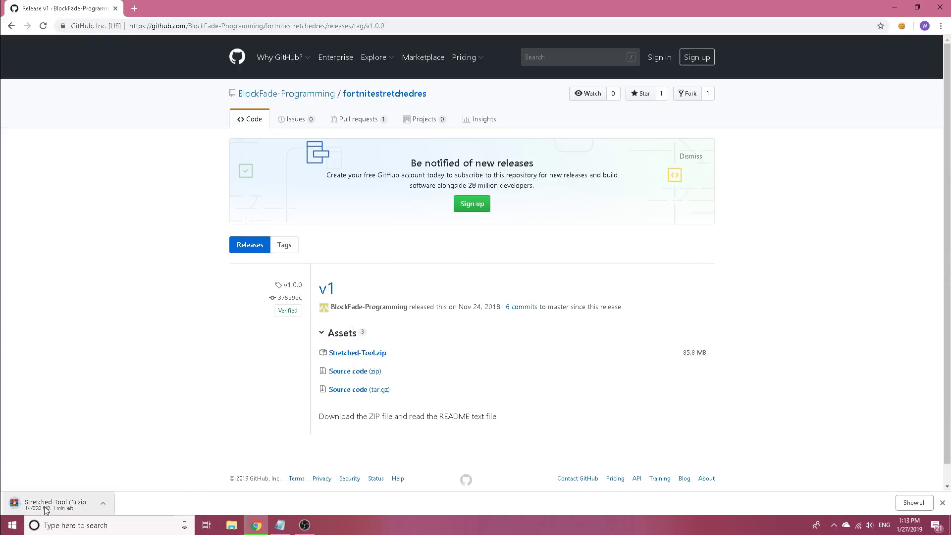
click(103, 503)
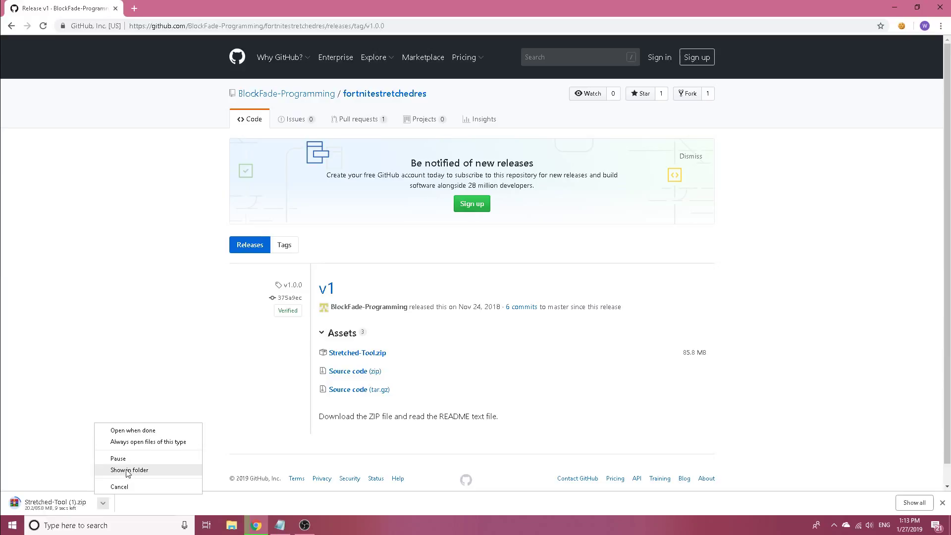
Cancel the duplicate download and open Stretched-Tool.zip from the Downloads folder.
click(122, 486)
click(232, 525)
click(455, 276)
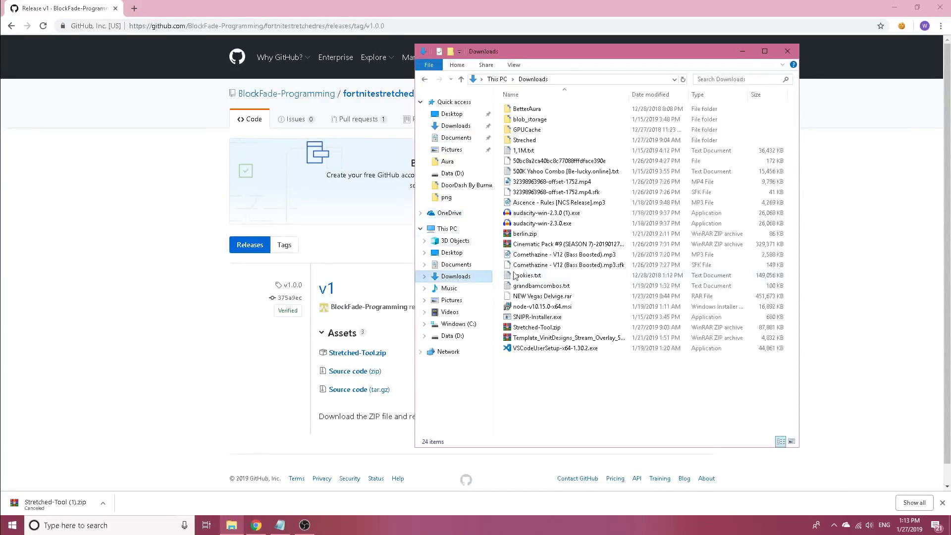
double_click(544, 328)
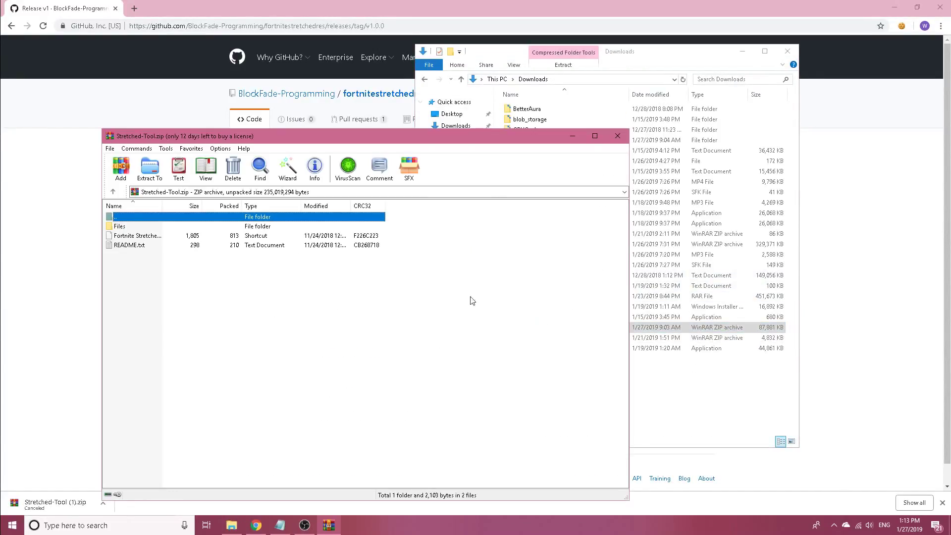
Extract all three archive items into Downloads, then close WinRAR.
drag(282, 135, 246, 81)
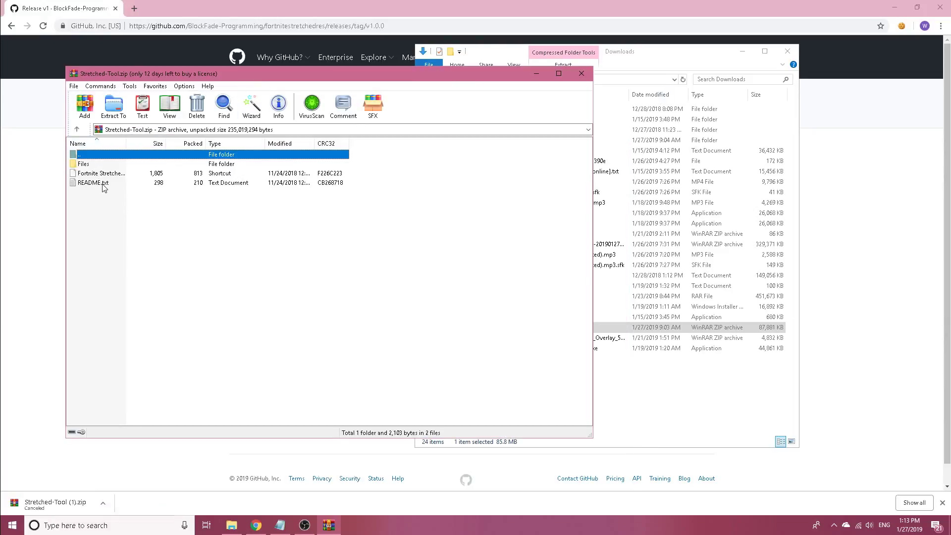
drag(103, 210, 84, 167)
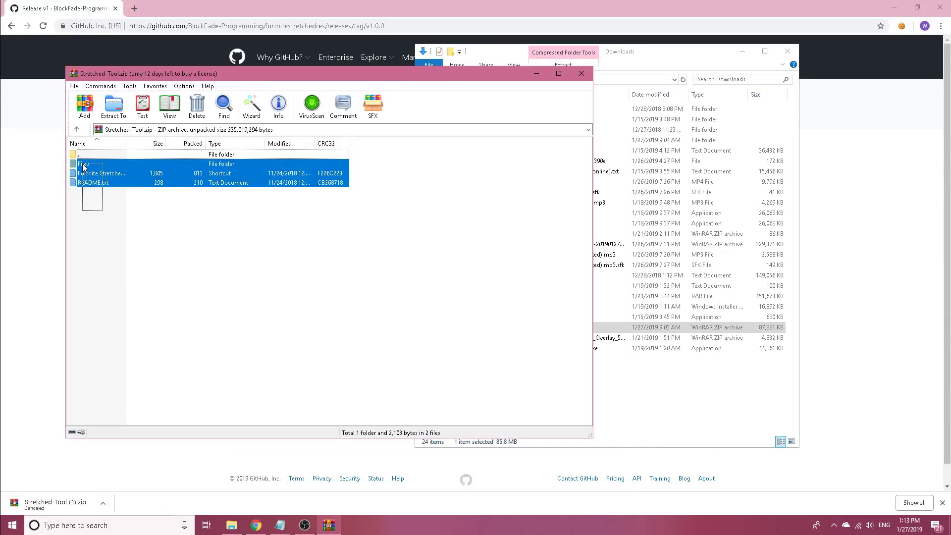
click(113, 105)
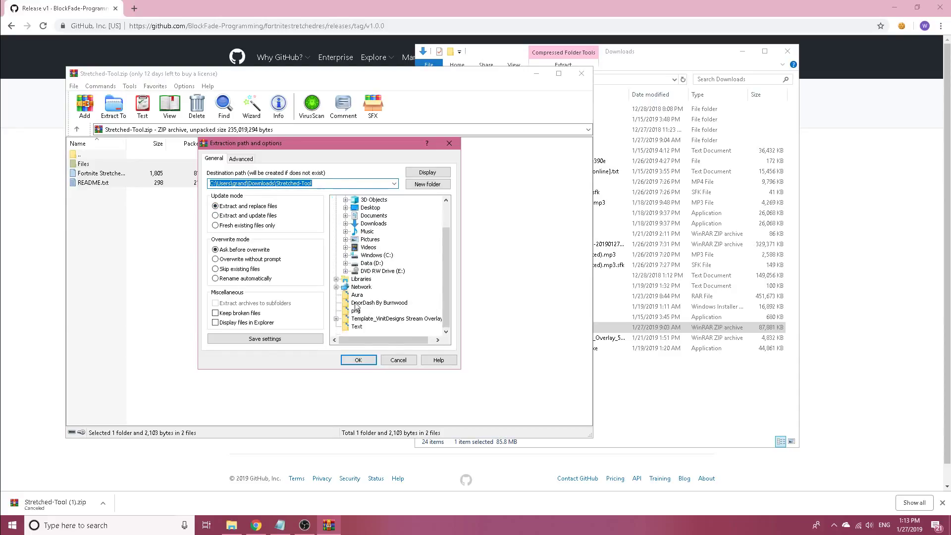
click(357, 255)
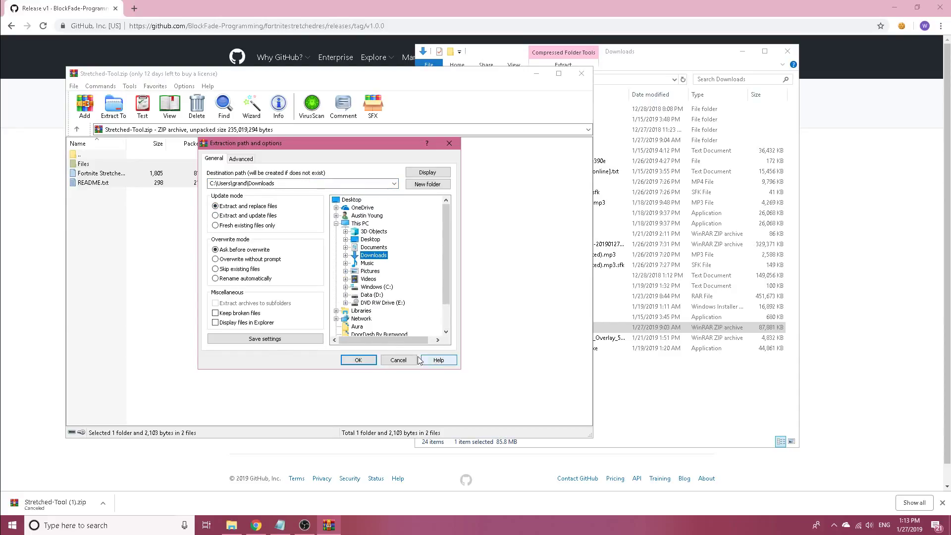
click(358, 360)
click(581, 74)
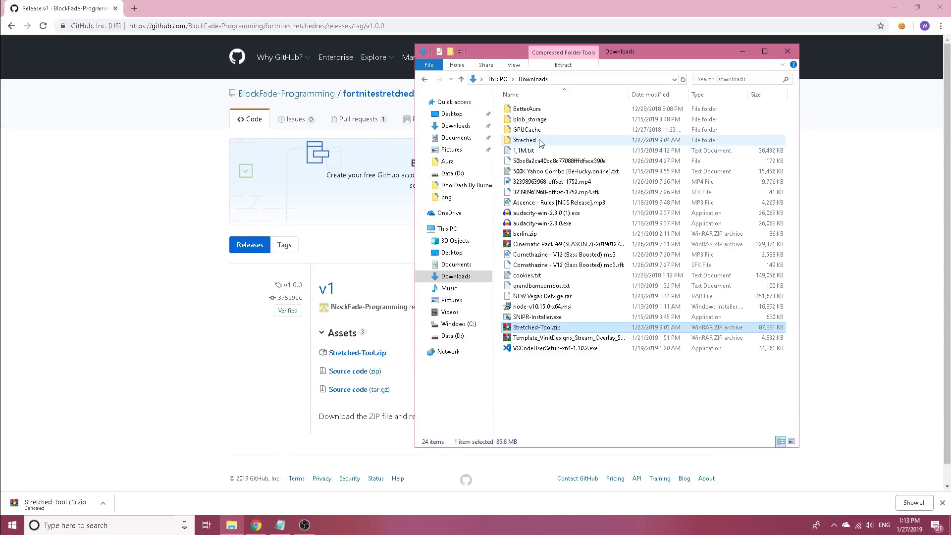
Launch Fortnite Stretched Res Tool from the Streched folder and check Width 1440, Height 1080.
double_click(540, 142)
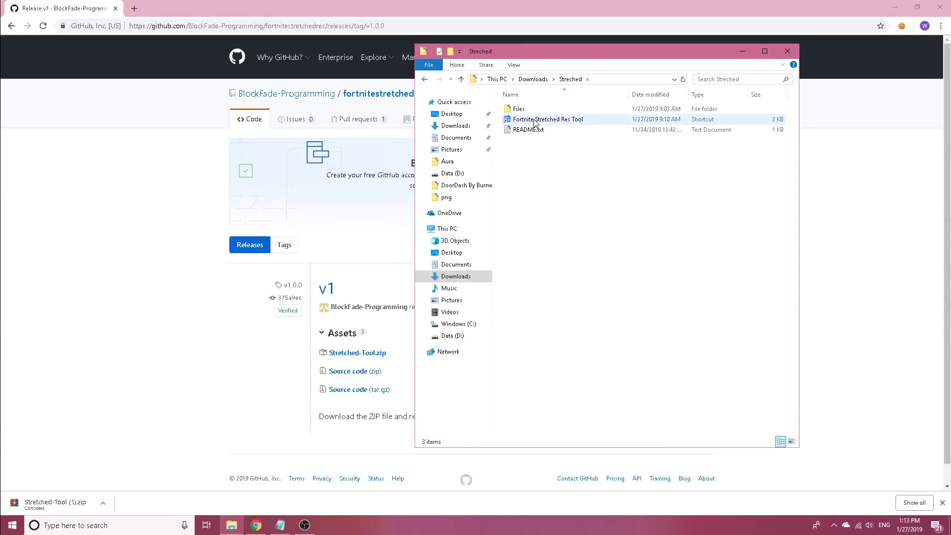
double_click(566, 123)
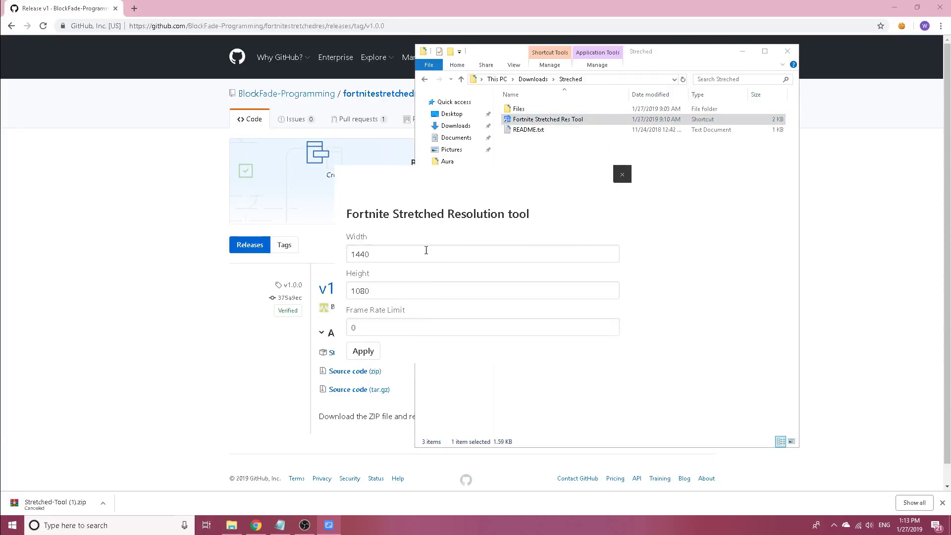
double_click(381, 257)
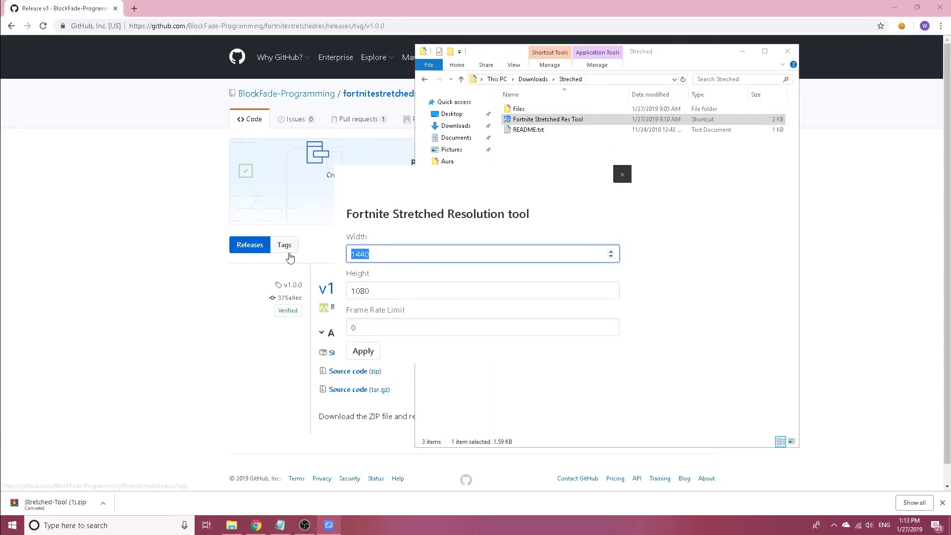
click(374, 254)
double_click(375, 254)
key(Tab)
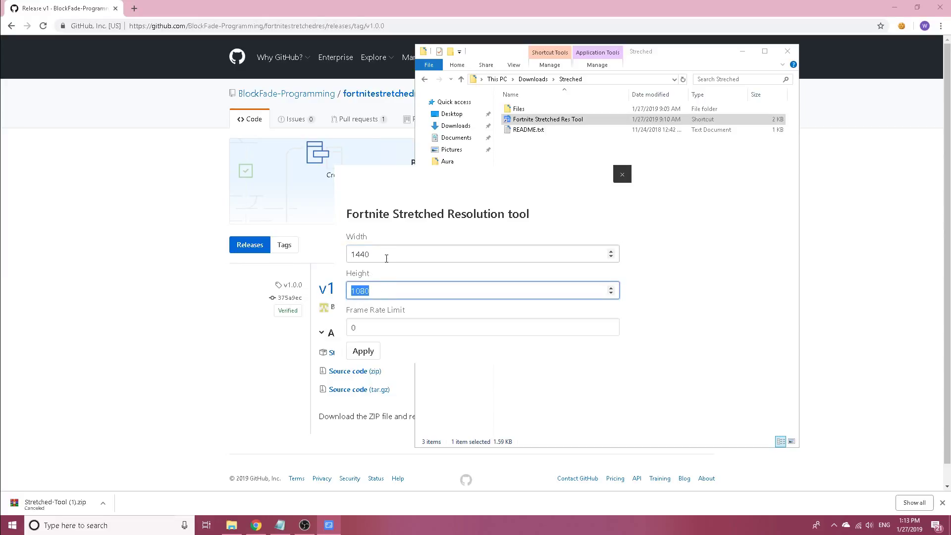
key(shift+Tab)
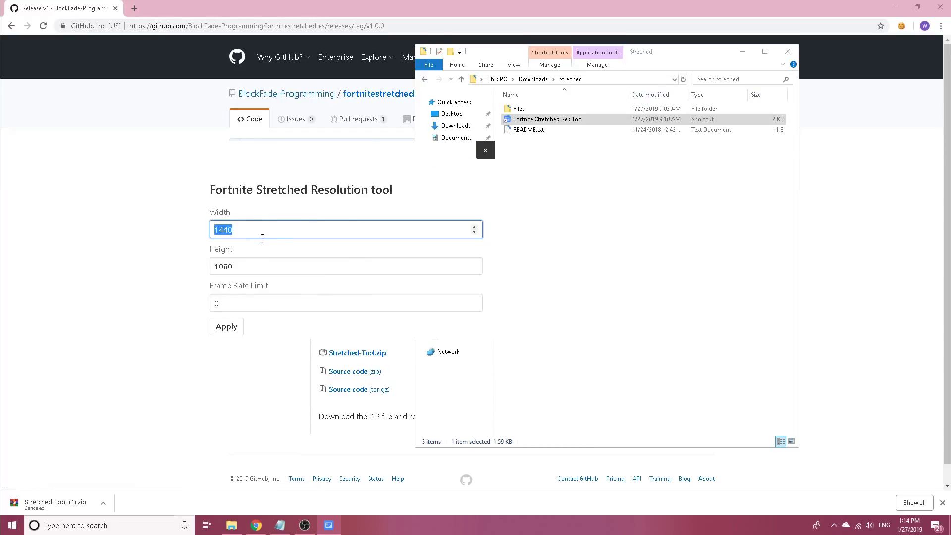
Confirm Frame Rate Limit 0, apply the 1440 × 1080 resolution, and close the tool.
click(256, 231)
double_click(223, 302)
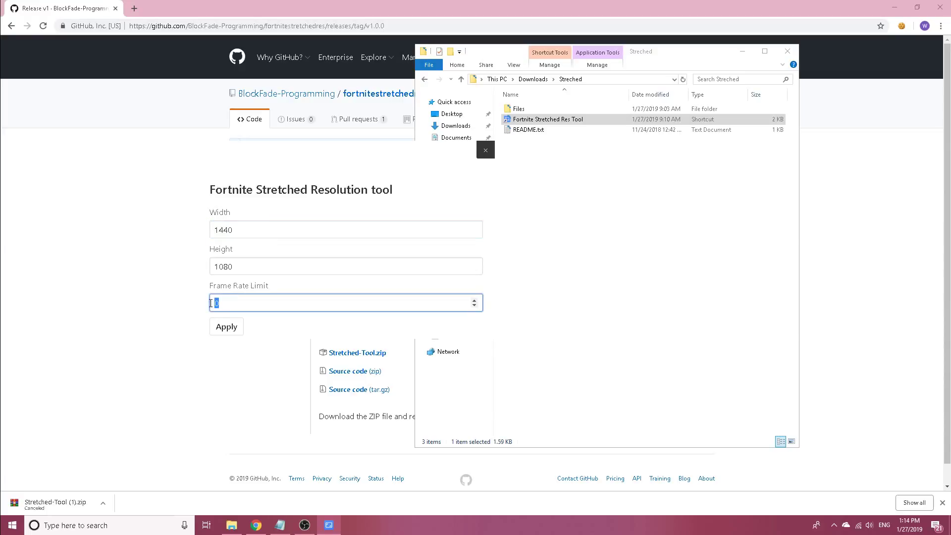
click(239, 303)
drag(411, 151, 486, 166)
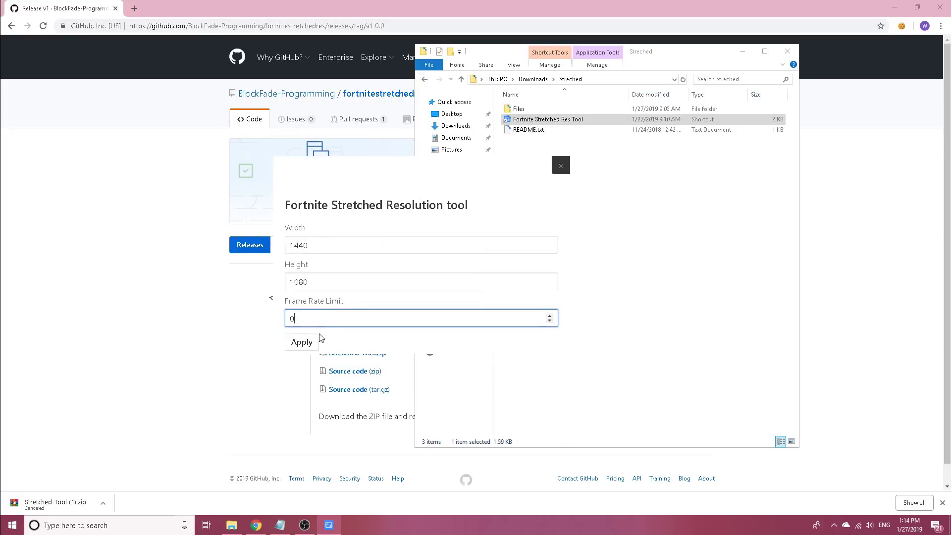
click(302, 343)
click(561, 165)
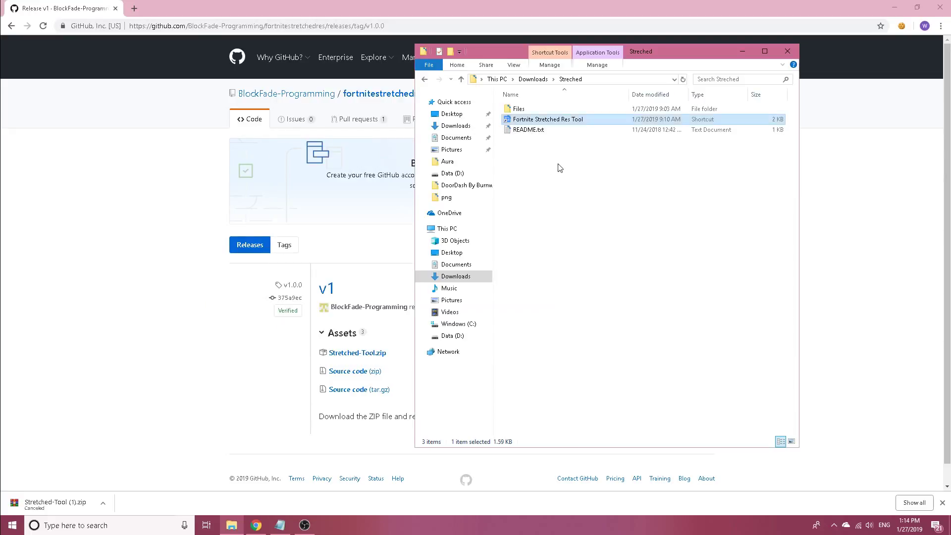
Close the Explorer window and minimize everything else to show the bare desktop.
click(787, 51)
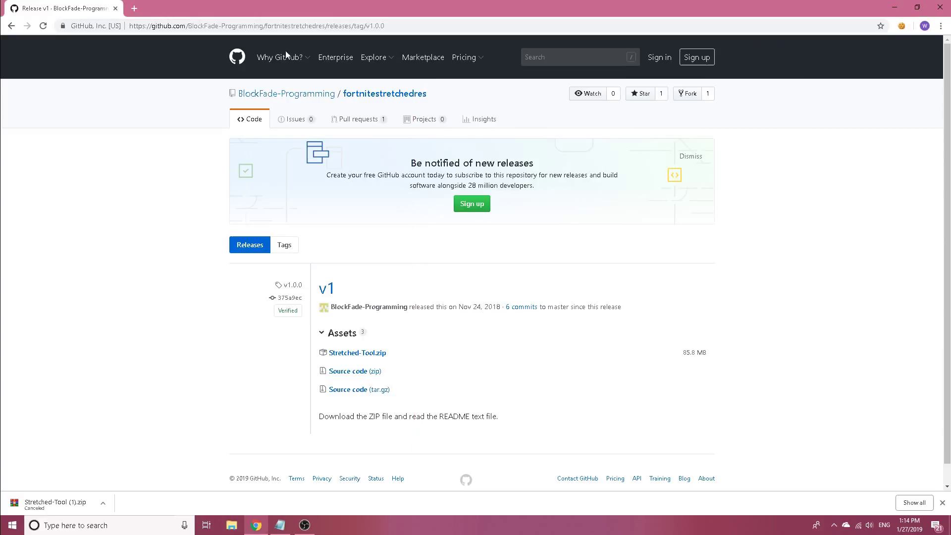
click(948, 525)
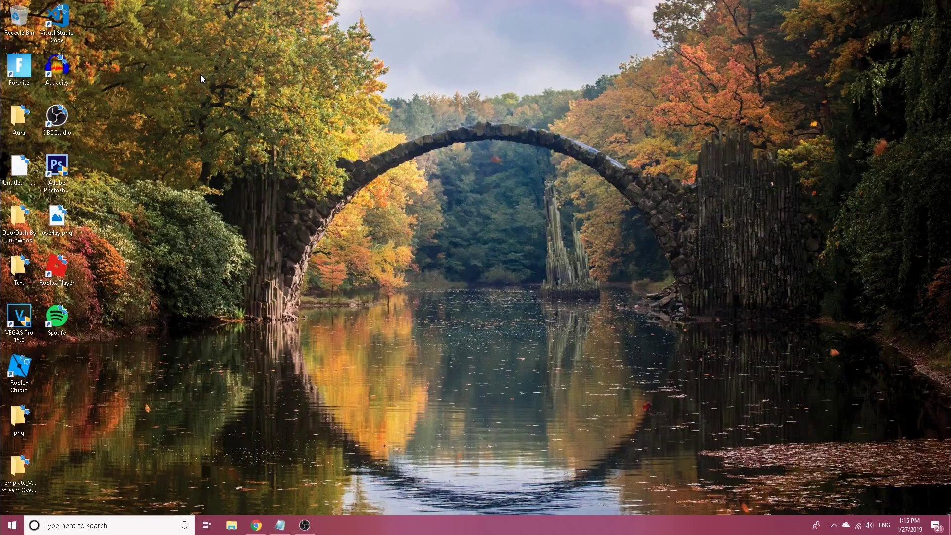
drag(200, 74, 760, 418)
right_click(384, 525)
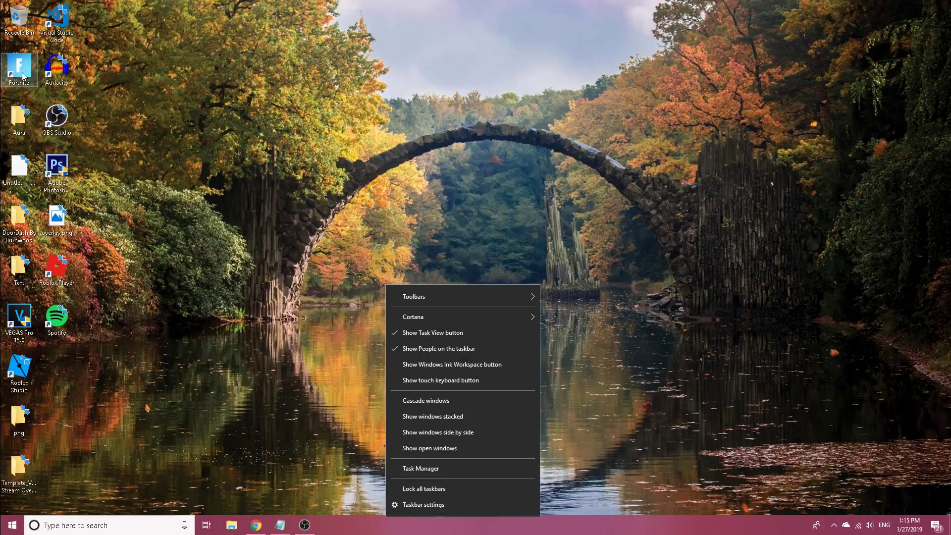
click(217, 157)
right_click(361, 529)
click(388, 480)
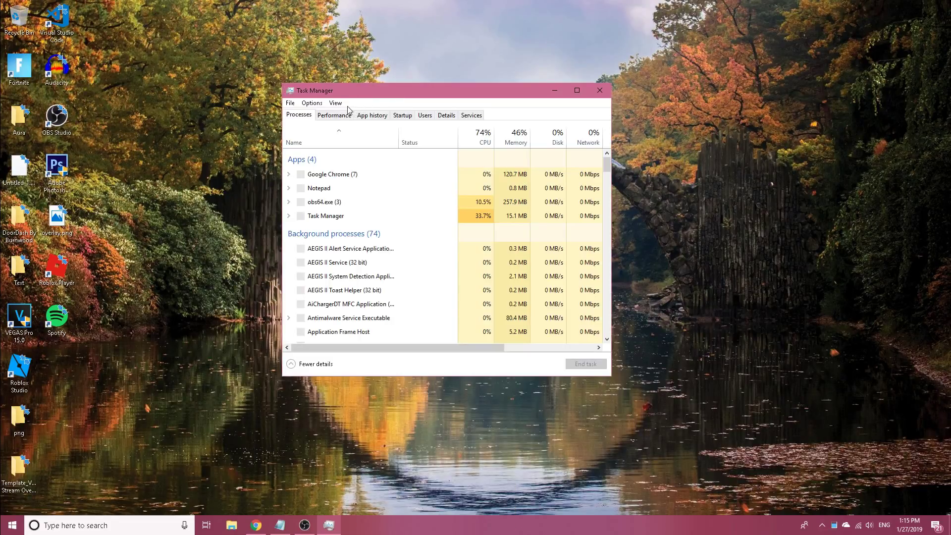
click(328, 190)
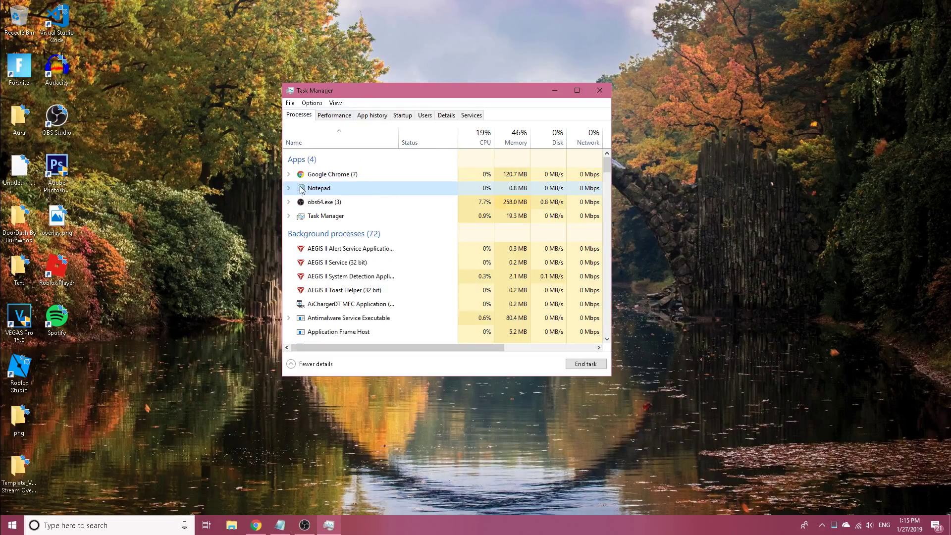
right_click(316, 190)
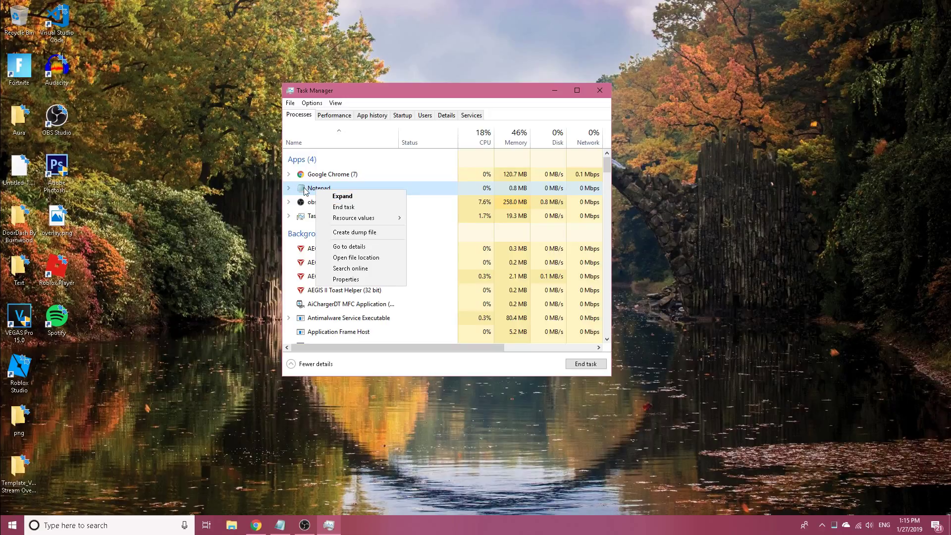
right_click(307, 188)
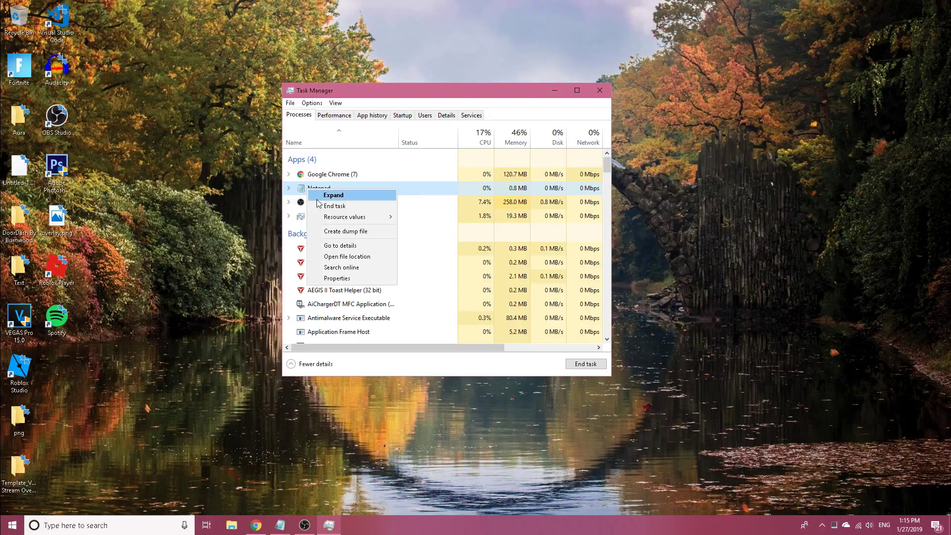
click(340, 245)
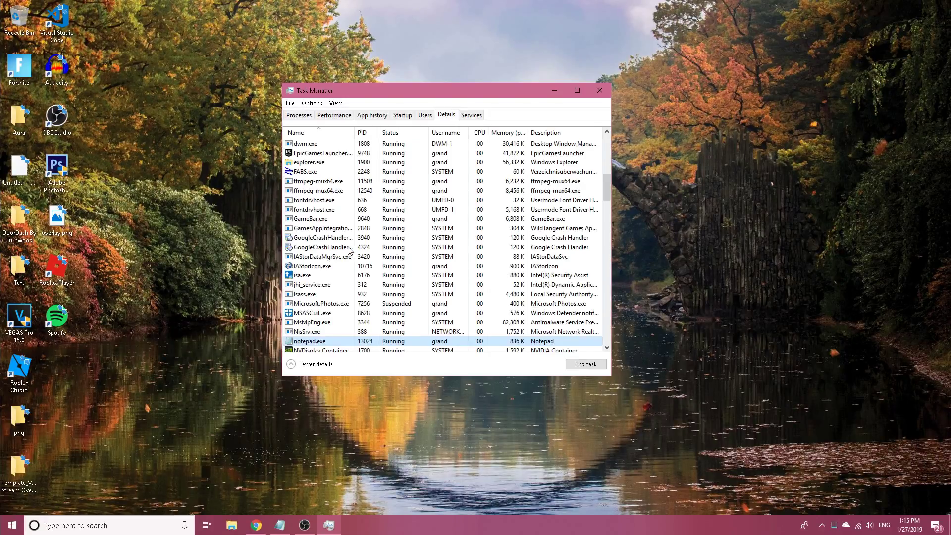
scroll(340, 277, down, 2)
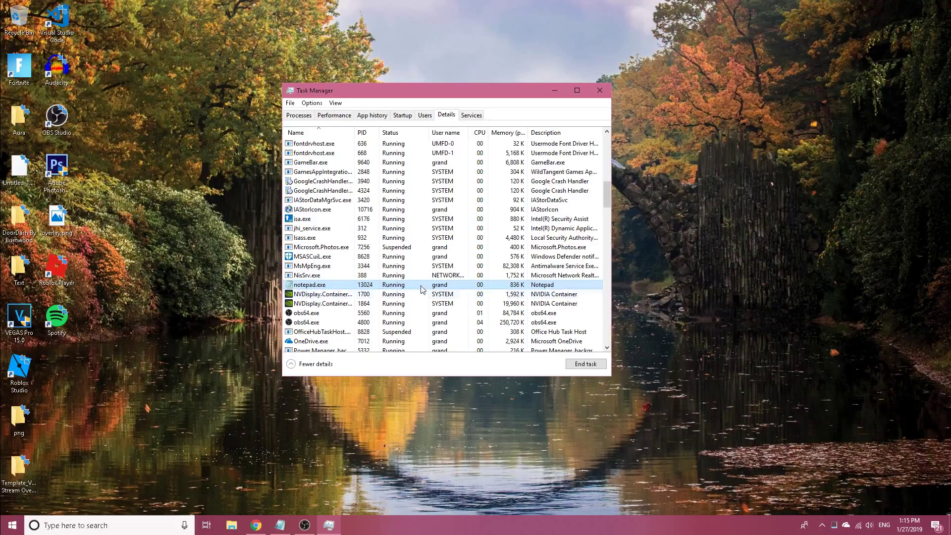
click(391, 296)
right_click(331, 286)
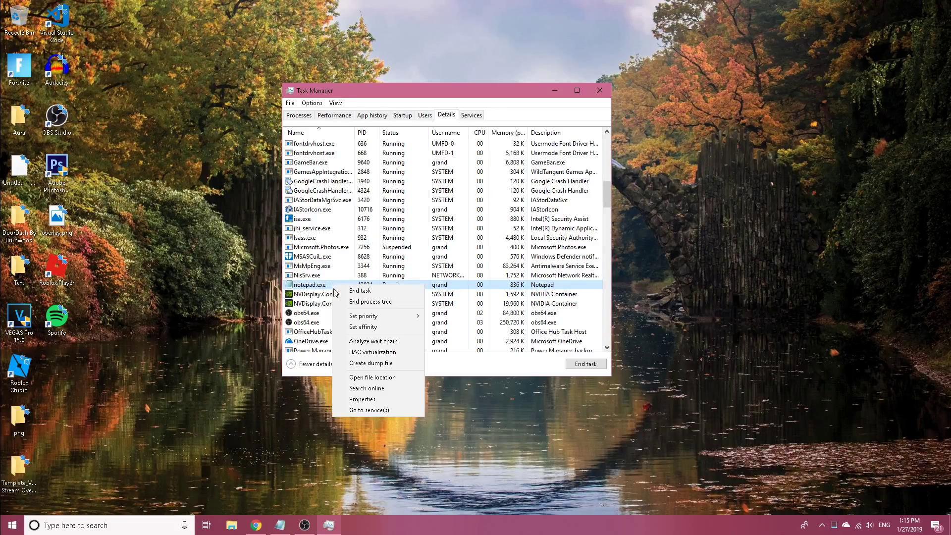
mouse_move(383, 316)
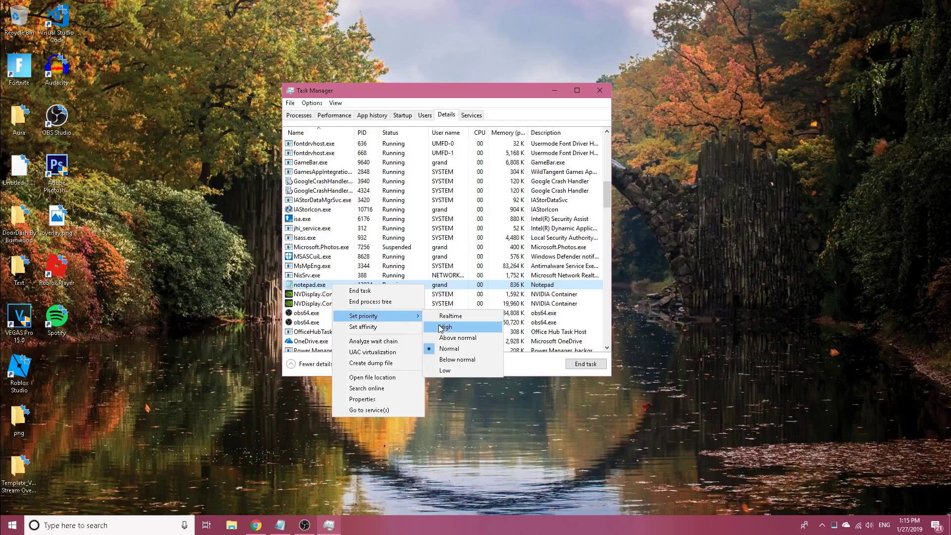
right_click(310, 295)
mouse_move(346, 325)
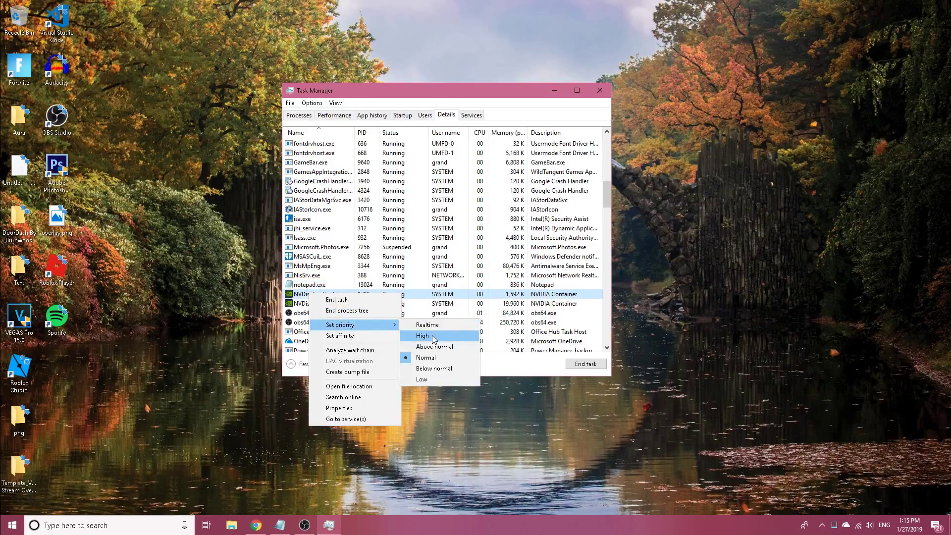
click(599, 90)
click(599, 90)
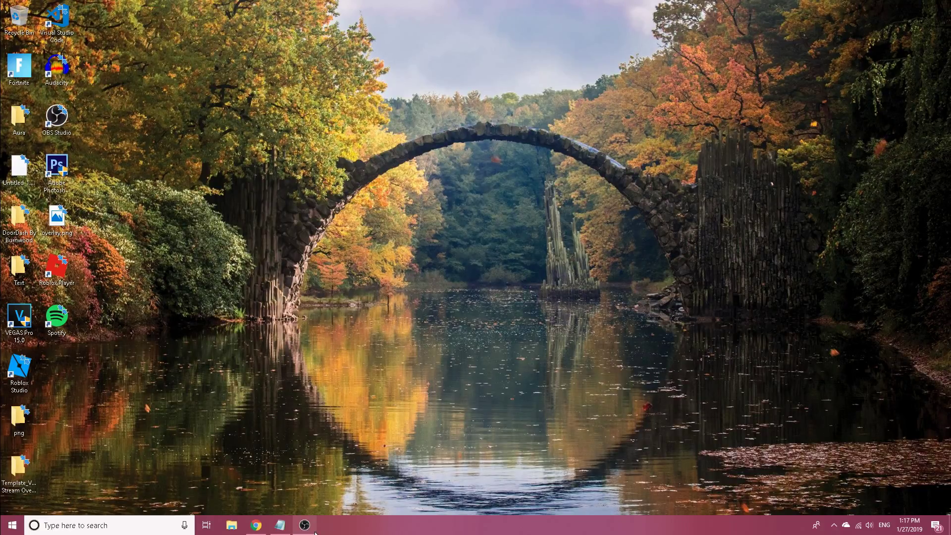
mouse_move(316, 532)
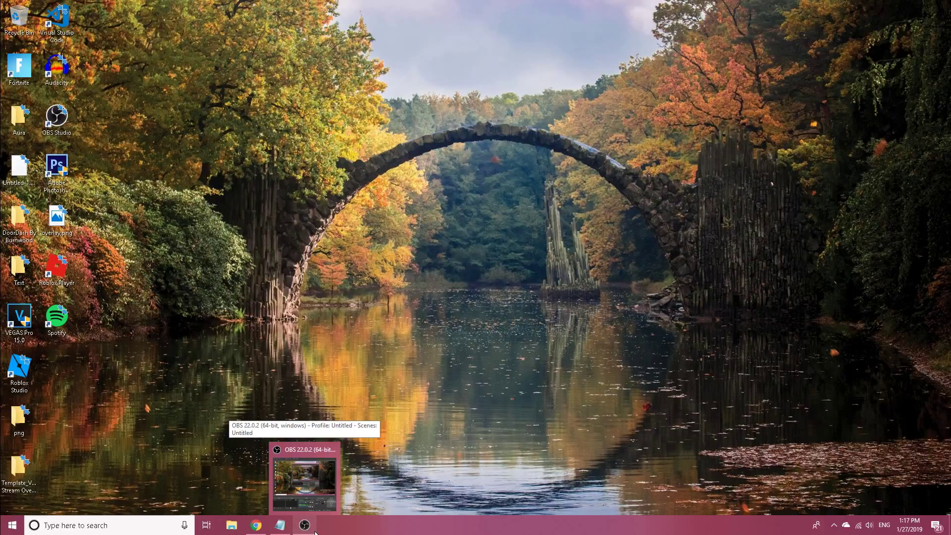